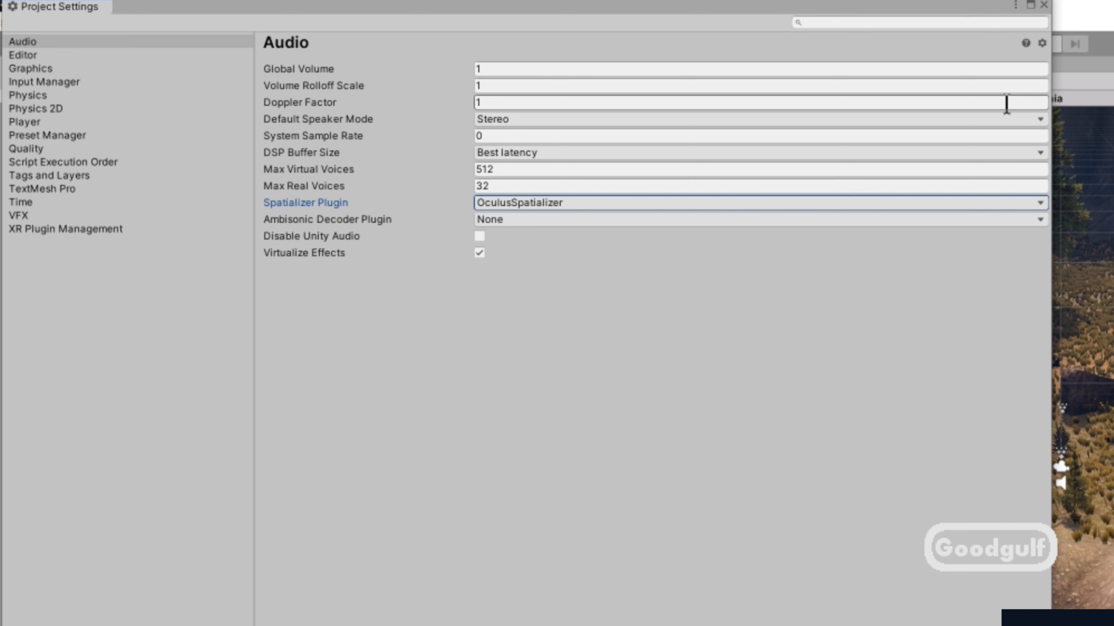
- Close Project Settings and set the Gaia Audio manager's Player to the OVRCameraRig object
{"action": "left_click", "coordinate": [1043, 5]}
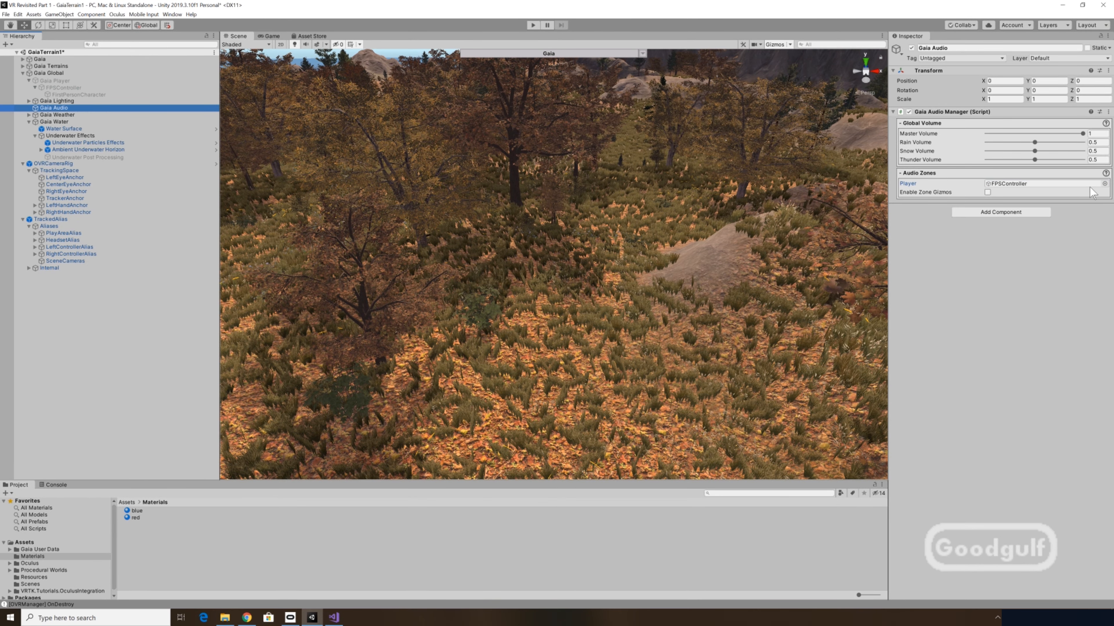
{"action": "left_click", "coordinate": [1104, 184]}
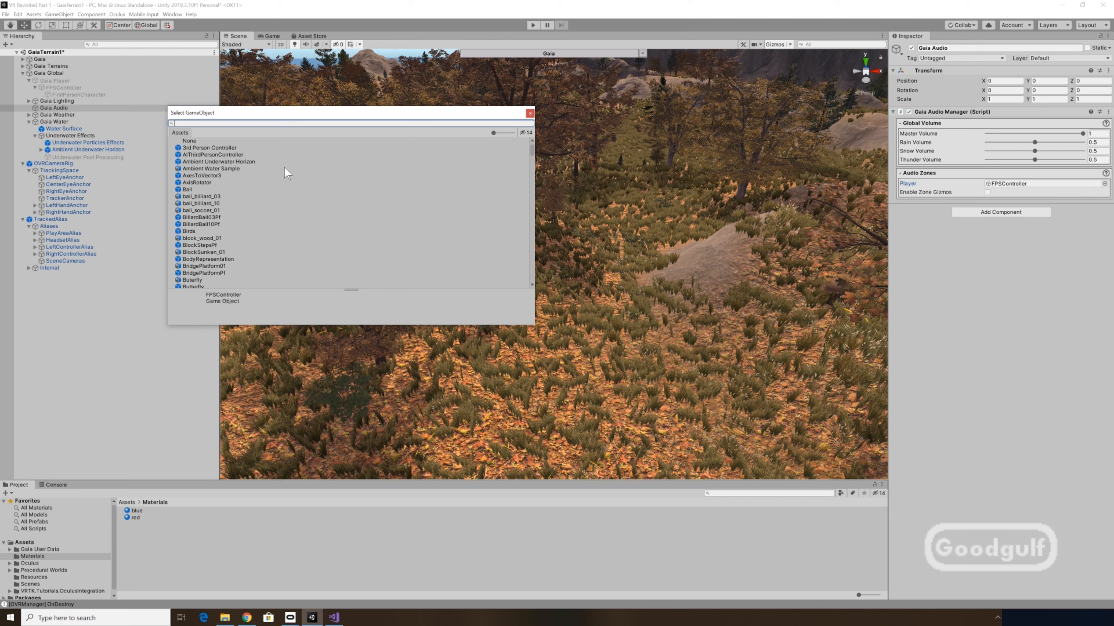
{"action": "type", "text": "ovr"}
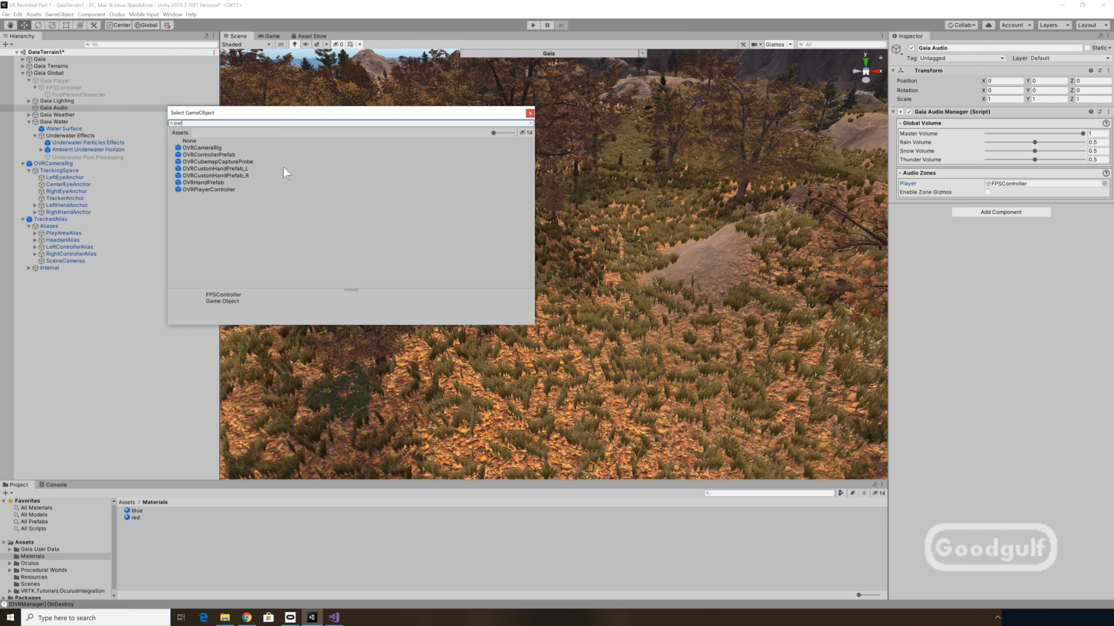
{"action": "left_click", "coordinate": [210, 147]}
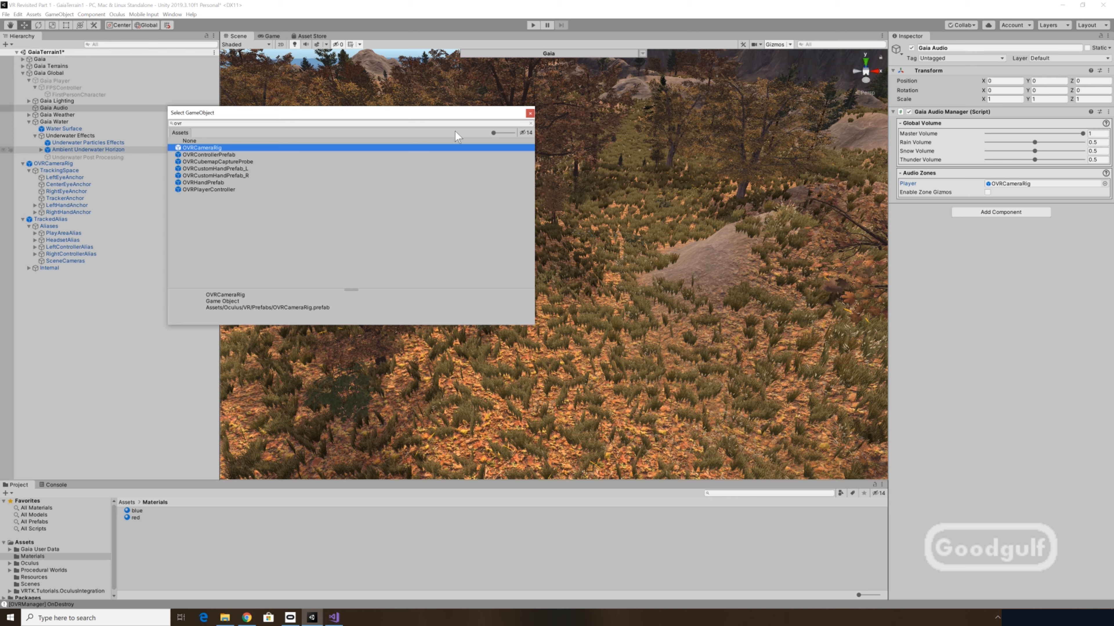
{"action": "left_click", "coordinate": [530, 113]}
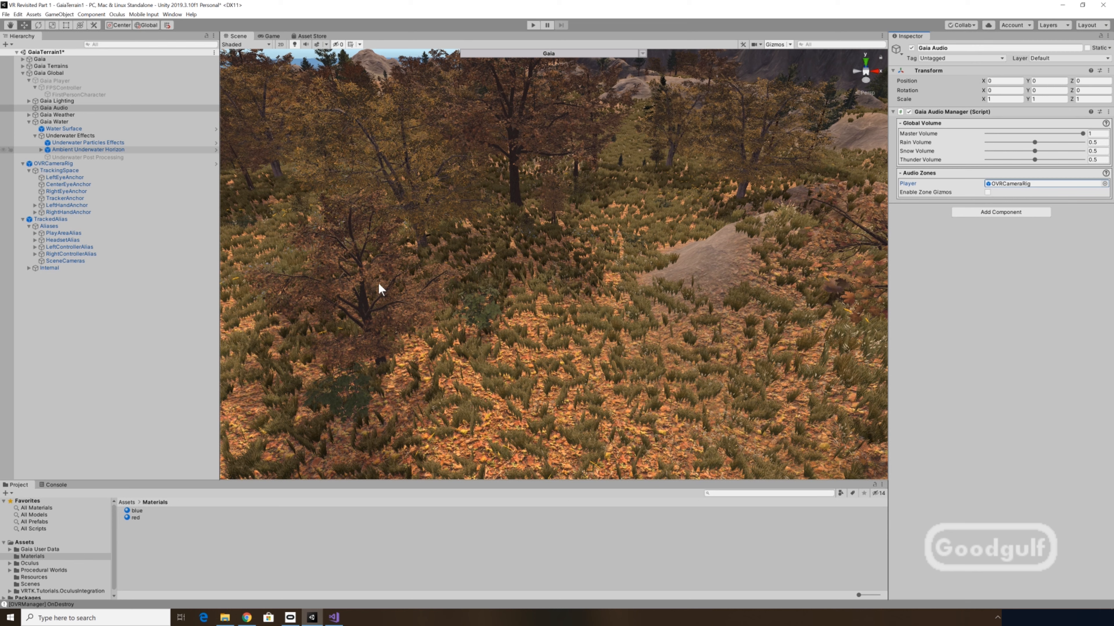
- Assign CenterEyeAnchor as the Player of the Gaia Weather component
{"action": "left_click", "coordinate": [51, 115]}
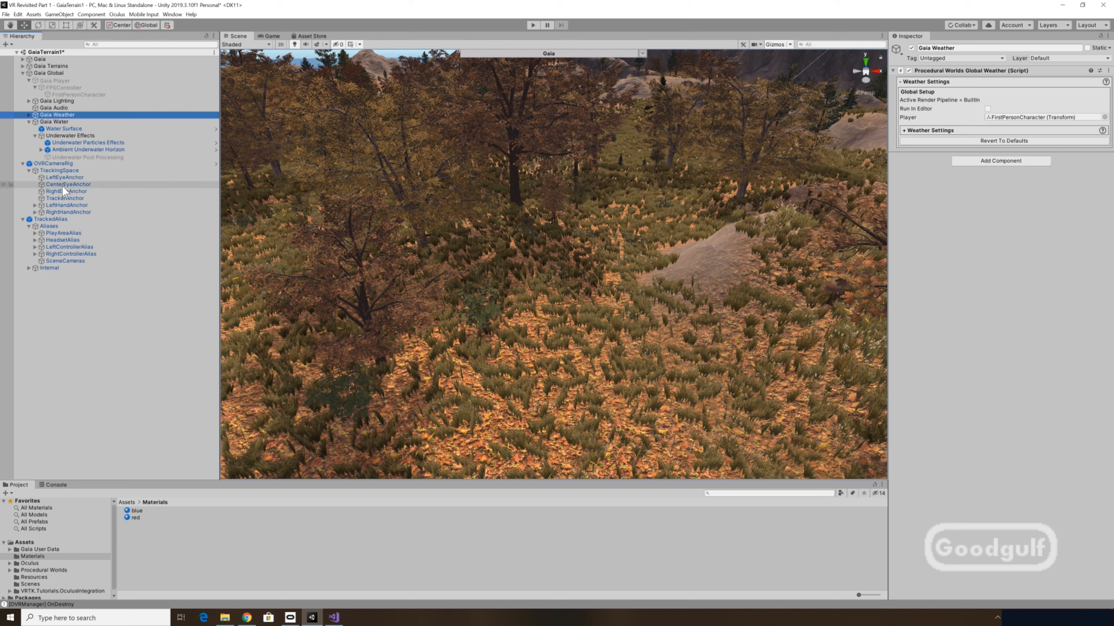
{"action": "left_click_drag", "start_coordinate": [66, 185], "coordinate": [1008, 117]}
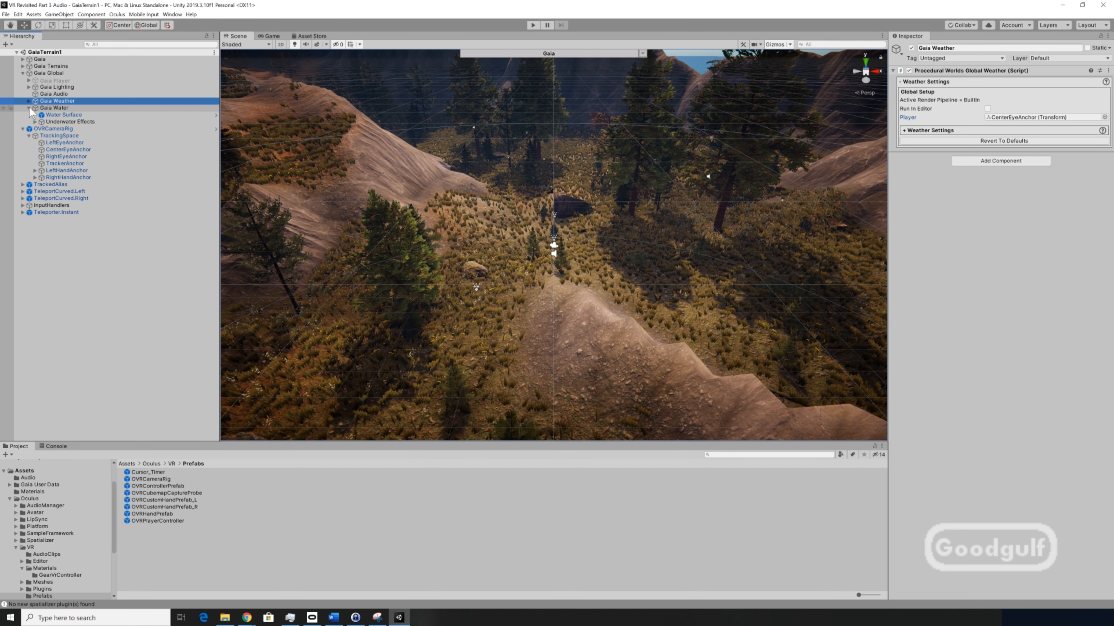
- Switch the Inspector to Debug mode and assign CenterEyeAnchor as the Underwater Effects' Player Camera
{"action": "left_click", "coordinate": [54, 122]}
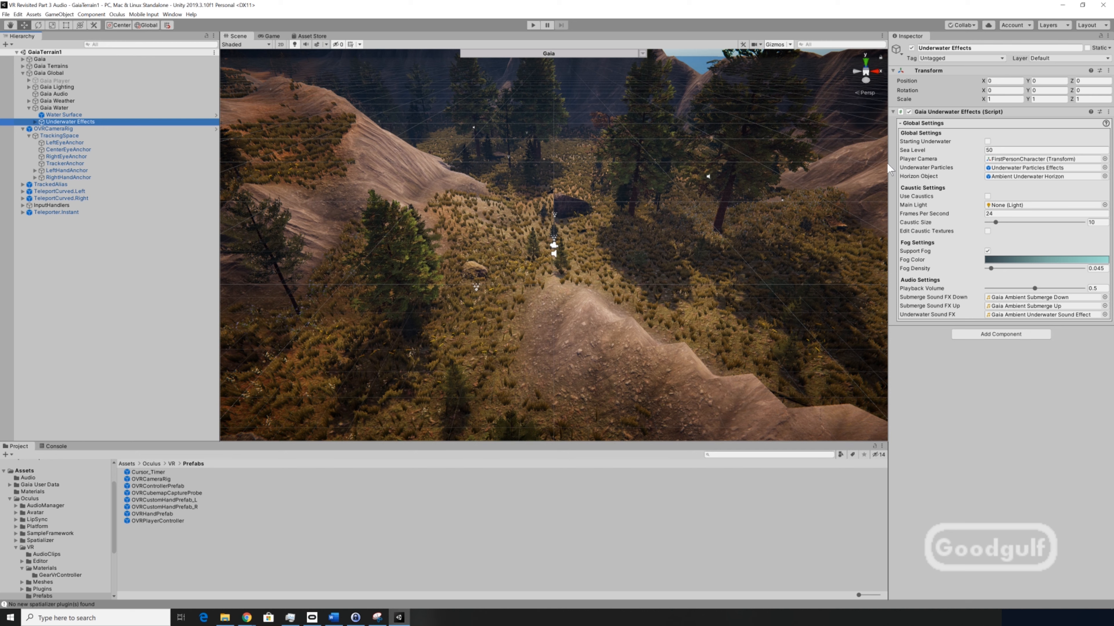
{"action": "left_click", "coordinate": [55, 151]}
{"action": "left_click_drag", "start_coordinate": [53, 150], "coordinate": [1011, 163]}
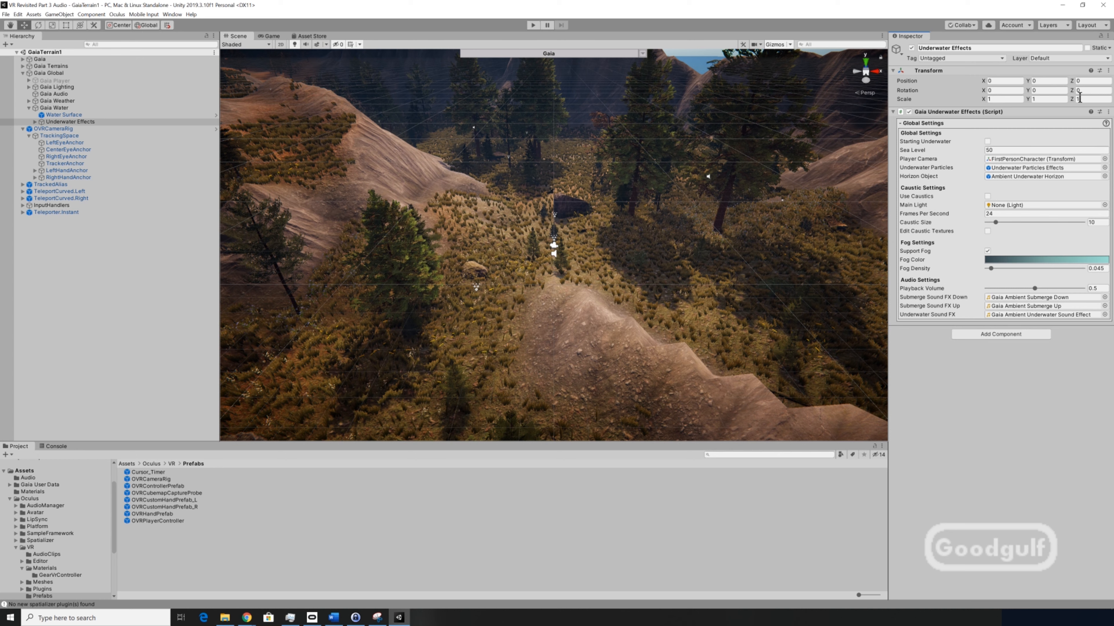
{"action": "left_click", "coordinate": [1108, 35]}
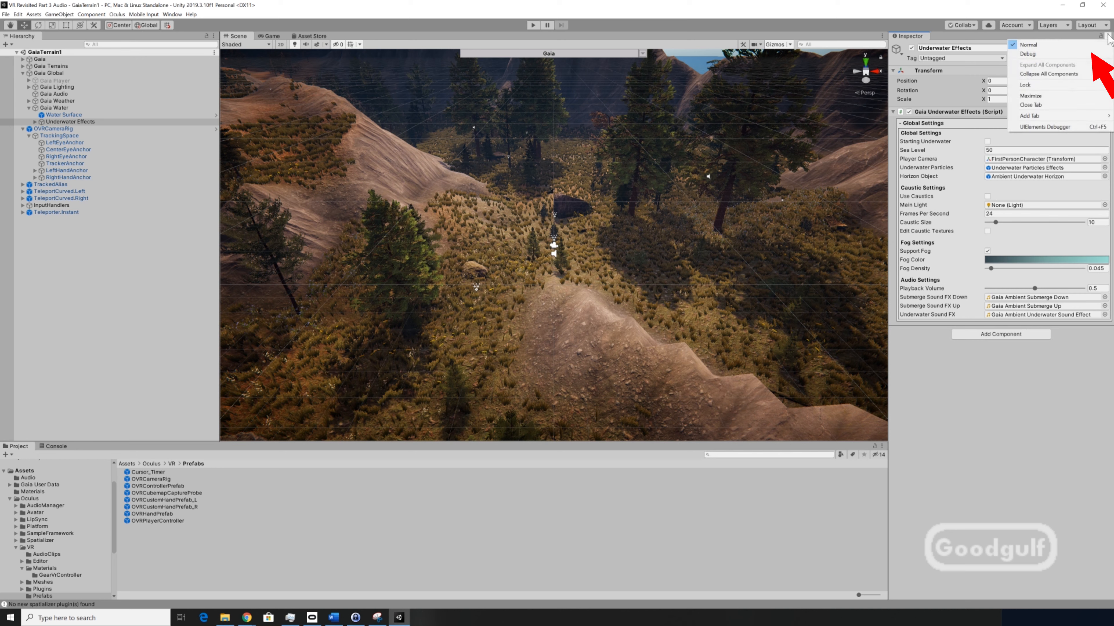
{"action": "left_click", "coordinate": [1070, 54]}
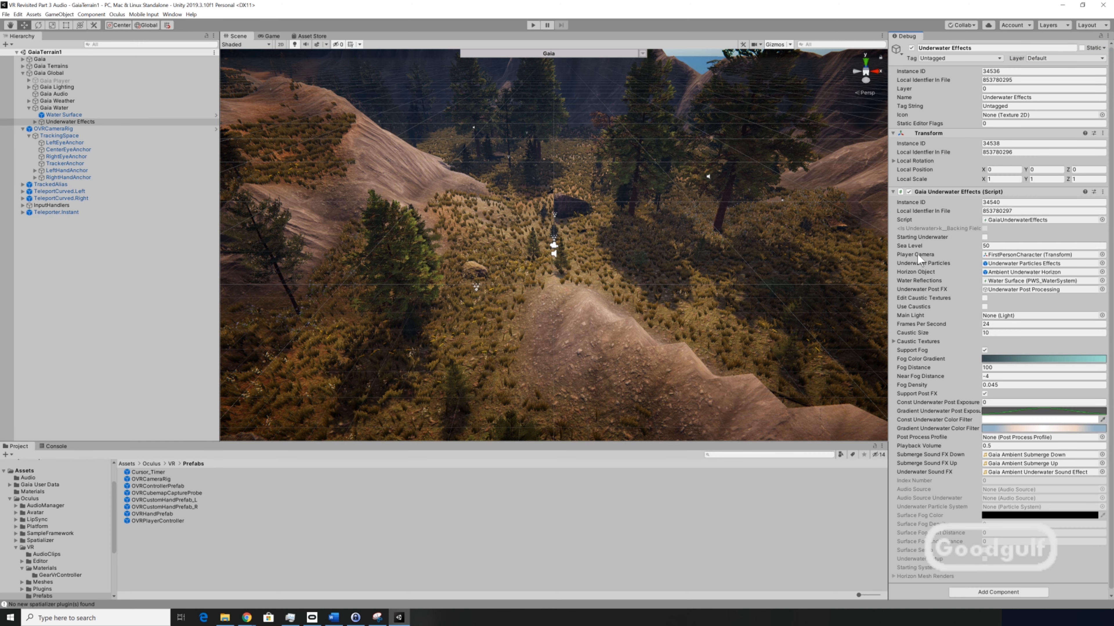
{"action": "left_click", "coordinate": [76, 149]}
{"action": "left_click_drag", "start_coordinate": [76, 149], "coordinate": [1034, 259]}
- Switch the Inspector back to Normal mode and check the Player Camera field
{"action": "left_click", "coordinate": [1107, 35]}
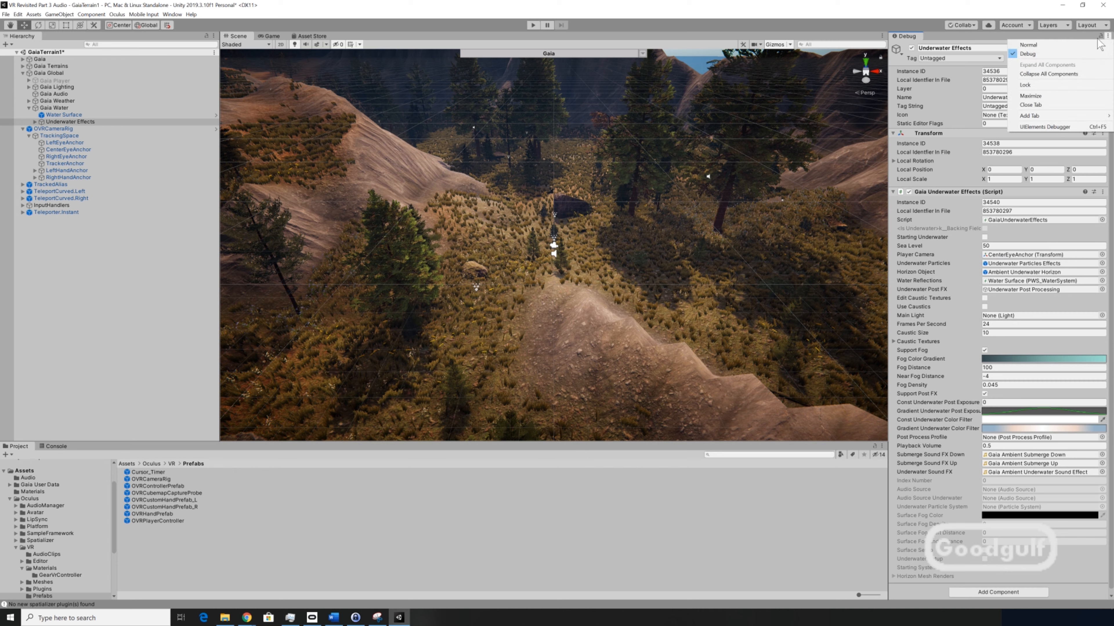
{"action": "left_click", "coordinate": [1030, 45]}
{"action": "left_click", "coordinate": [1041, 160]}
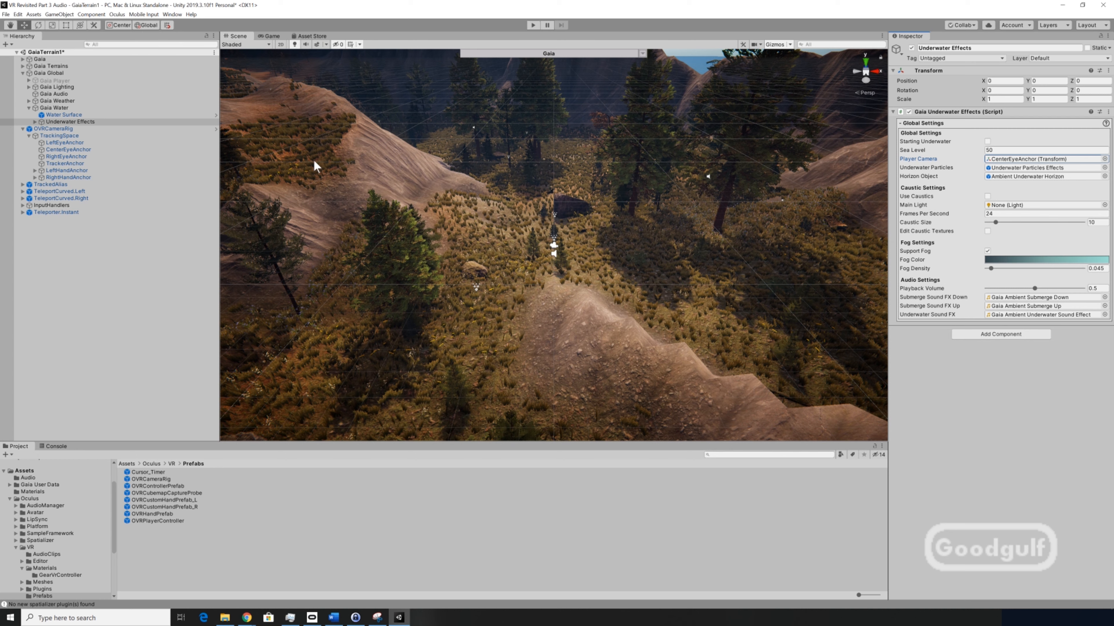
- Inspect the FPSController under Gaia Player
{"action": "left_click", "coordinate": [29, 80]}
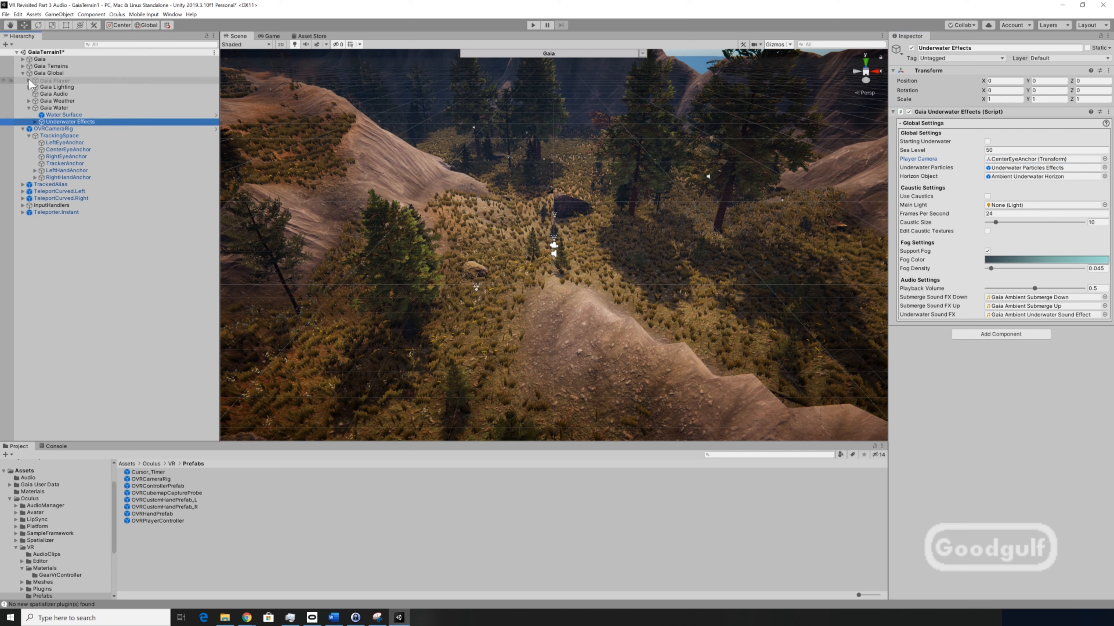
{"action": "left_click", "coordinate": [61, 87]}
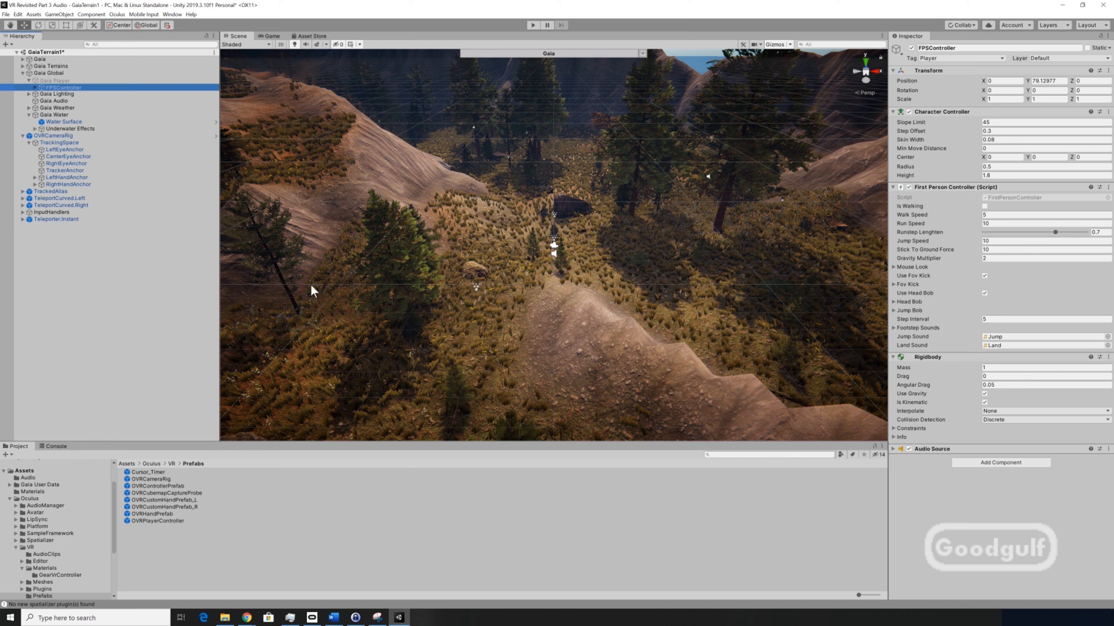
{"action": "left_click", "coordinate": [29, 80]}
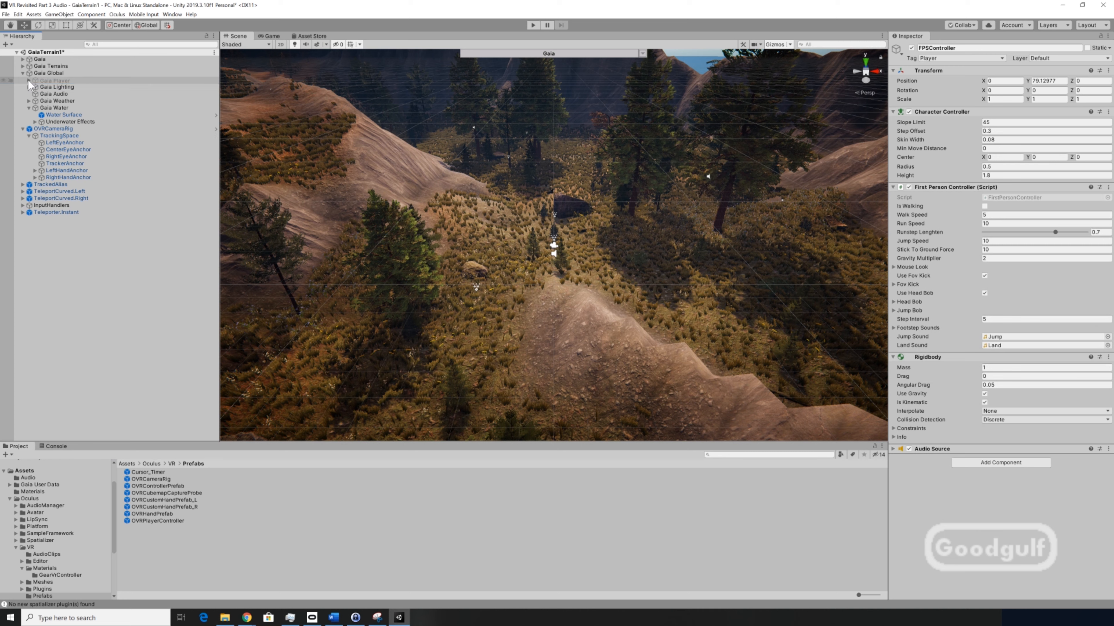
- Add a Capsule Collider component to OVRCameraRig
{"action": "left_click", "coordinate": [57, 128]}
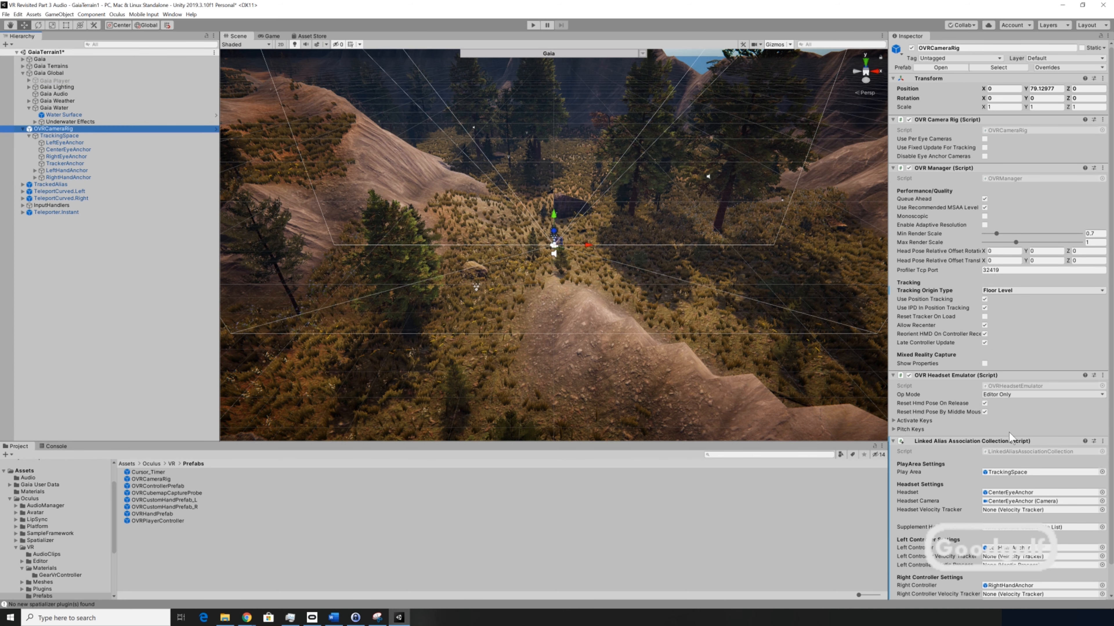
{"action": "scroll", "coordinate": [1012, 432], "scroll_direction": "down", "scroll_amount": 2}
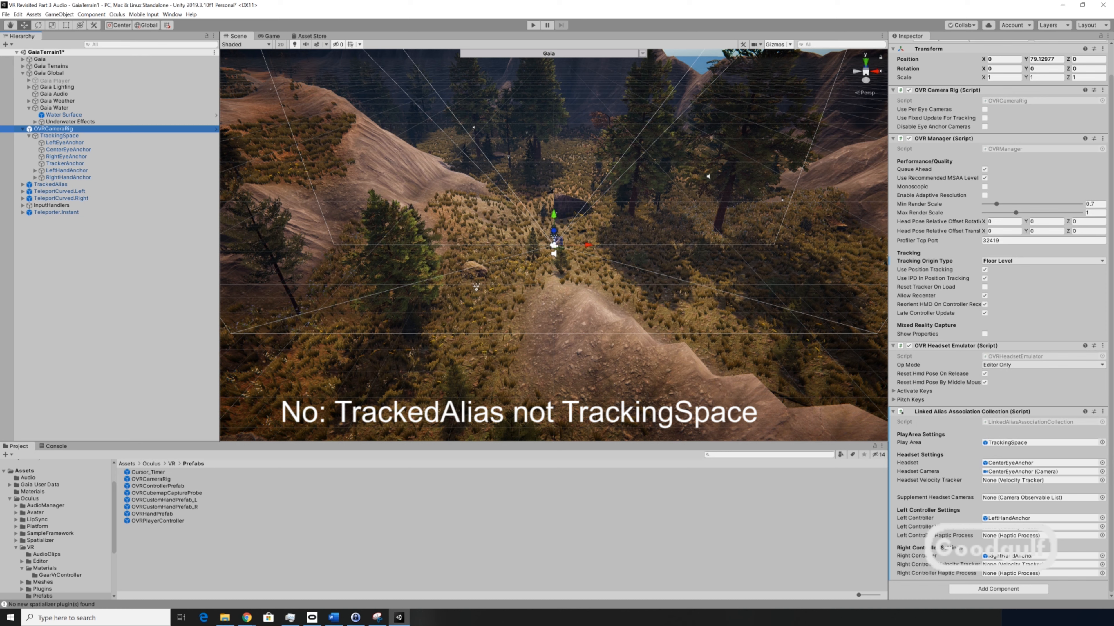
{"action": "left_click", "coordinate": [1007, 588]}
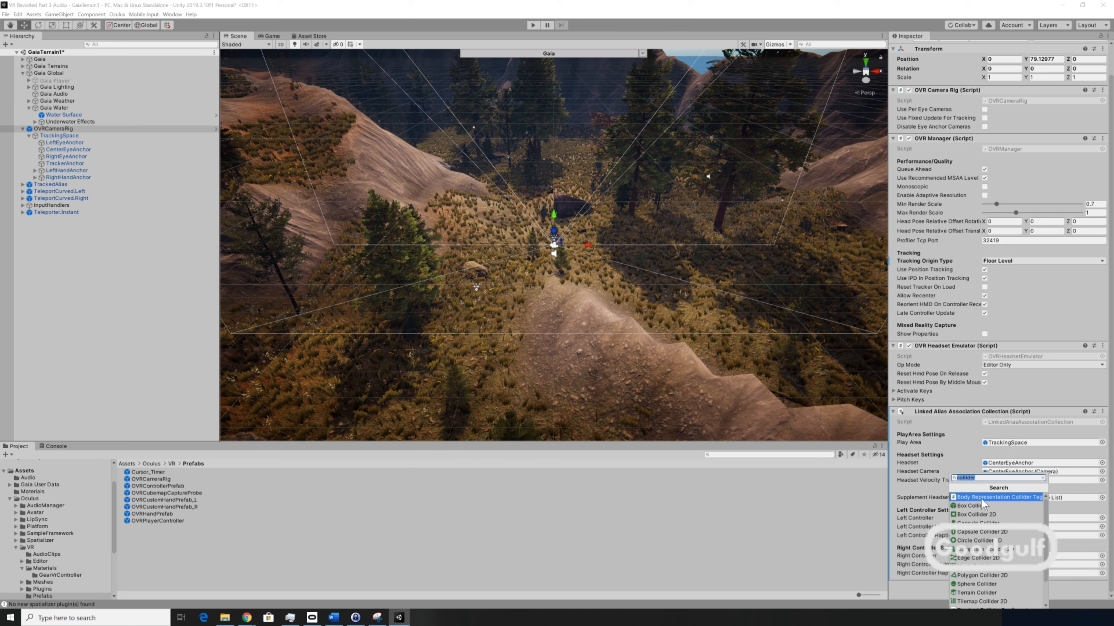
{"action": "left_click", "coordinate": [993, 523]}
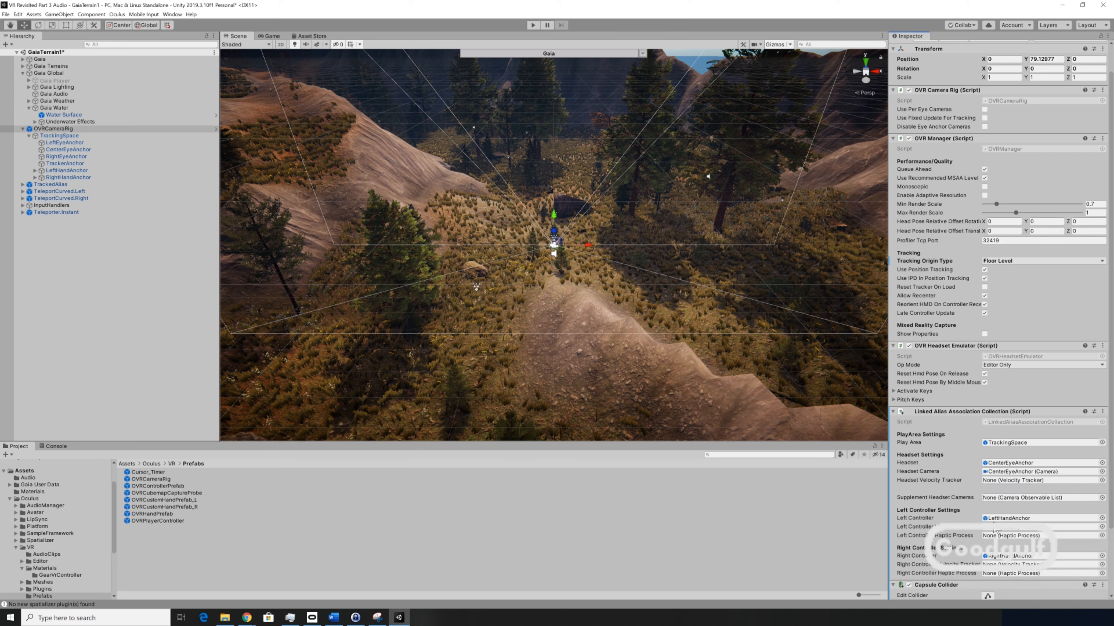
- Add a Rigidbody component to OVRCameraRig and turn off its Use Gravity option
{"action": "scroll", "coordinate": [993, 538], "scroll_direction": "down", "scroll_amount": 3}
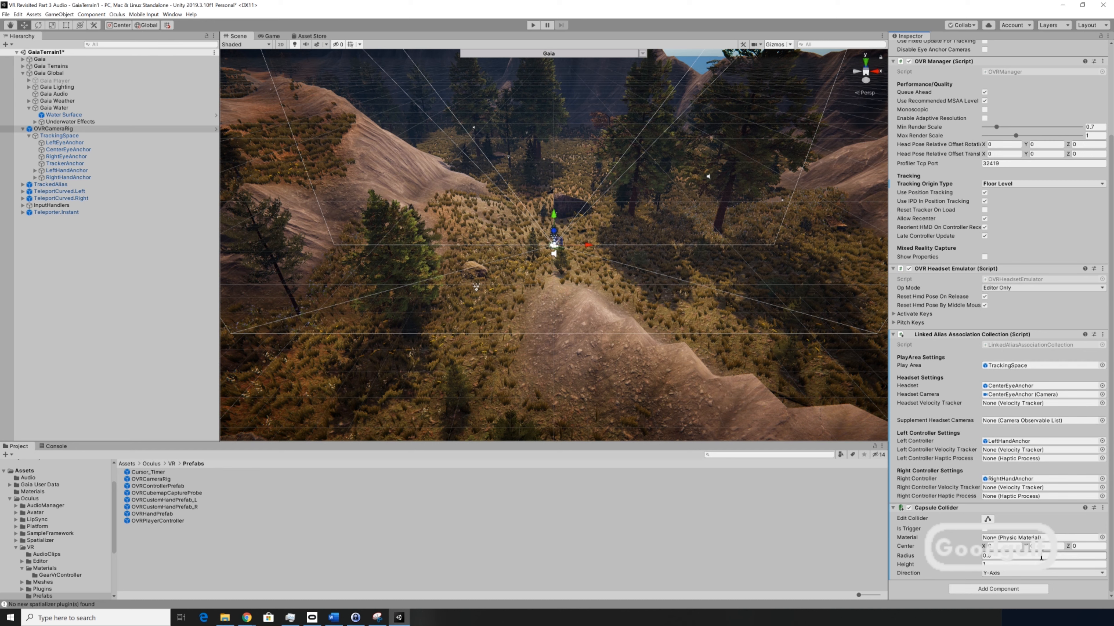
{"action": "left_click", "coordinate": [998, 589]}
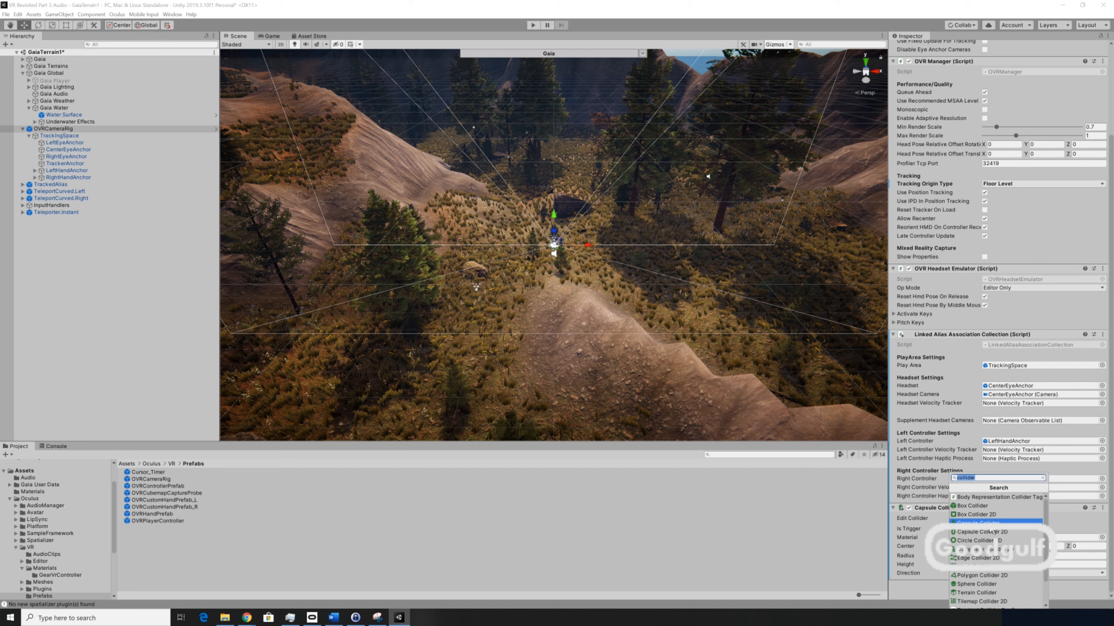
{"action": "type", "text": "rigi"}
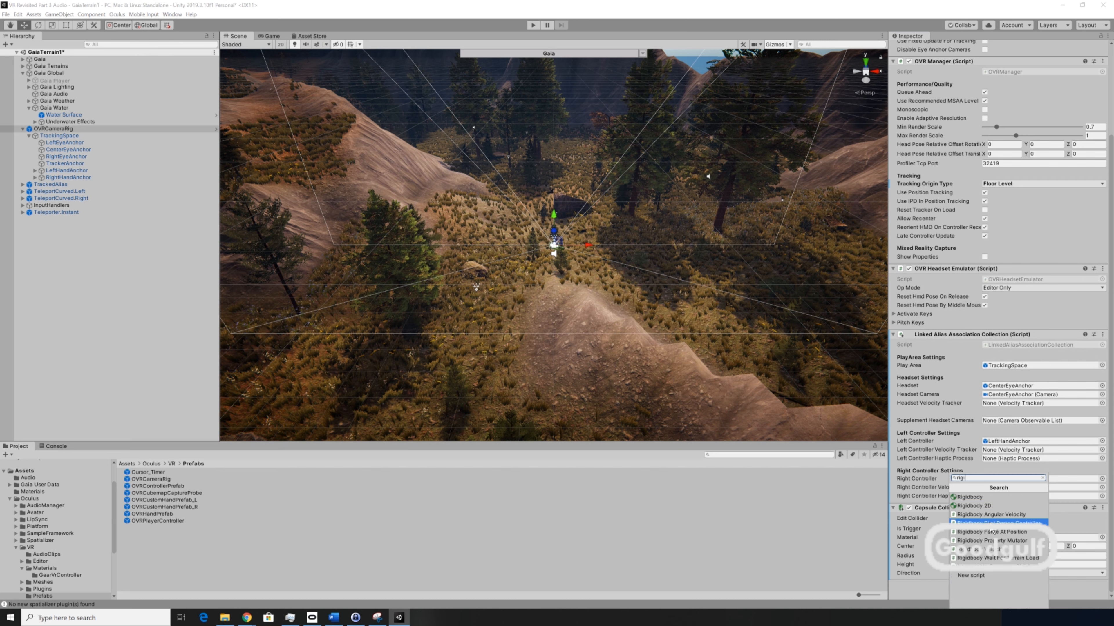
{"action": "left_click", "coordinate": [984, 498]}
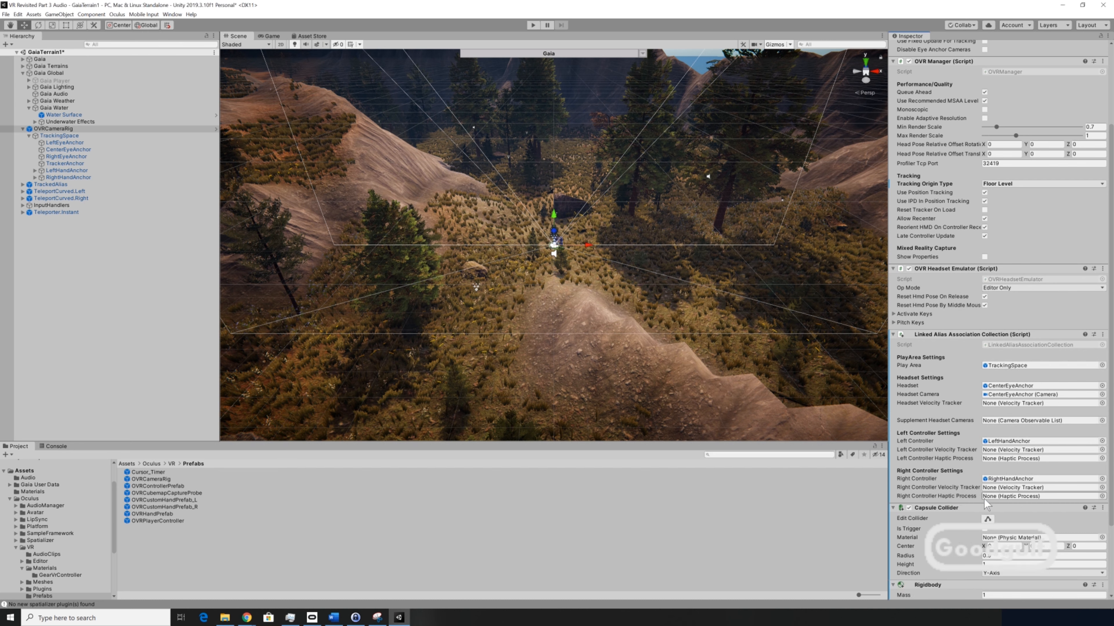
{"action": "scroll", "coordinate": [984, 500], "scroll_direction": "down", "scroll_amount": 5}
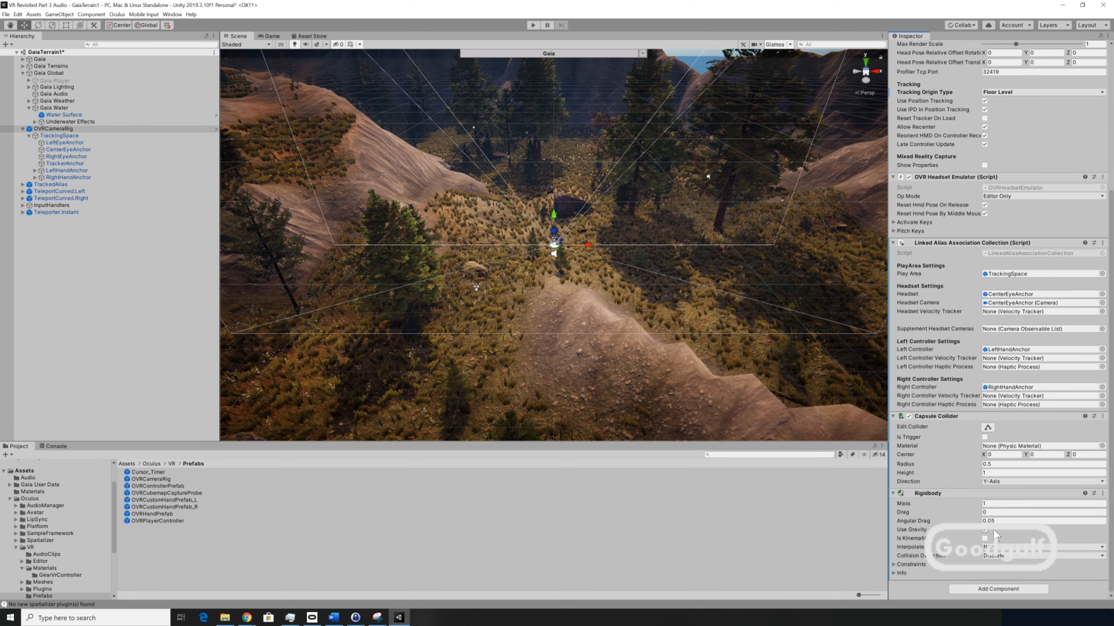
{"action": "left_click", "coordinate": [986, 531]}
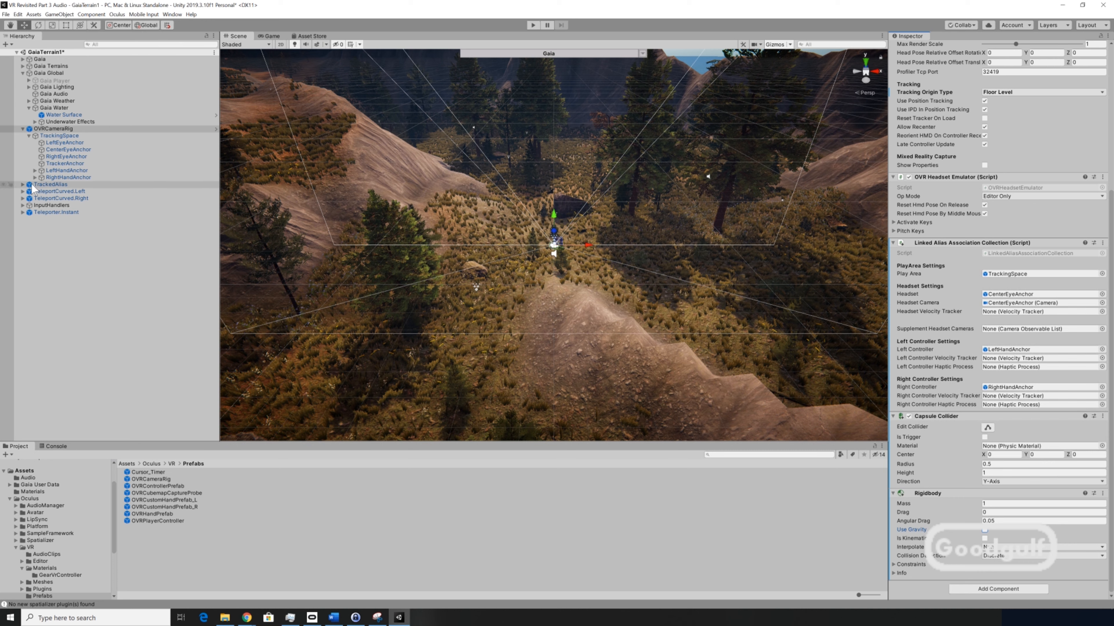
- Create an Audio Source object as a child of HeadsetAlias under TrackedAlias > Aliases
{"action": "left_click", "coordinate": [22, 184]}
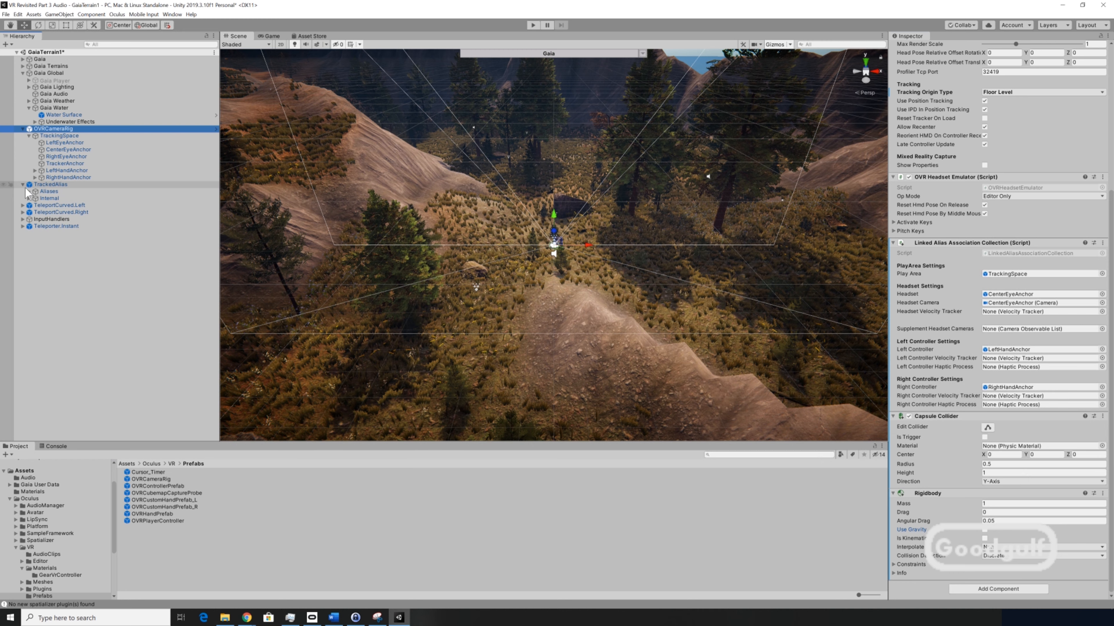
{"action": "left_click", "coordinate": [29, 191]}
{"action": "left_click", "coordinate": [54, 205]}
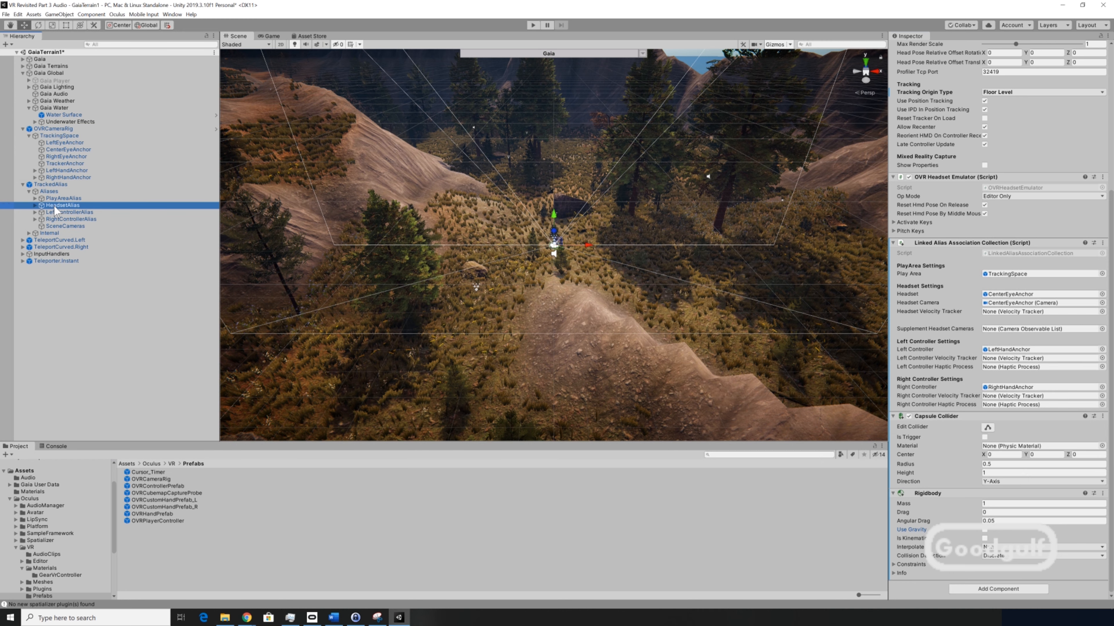
{"action": "right_click", "coordinate": [54, 205]}
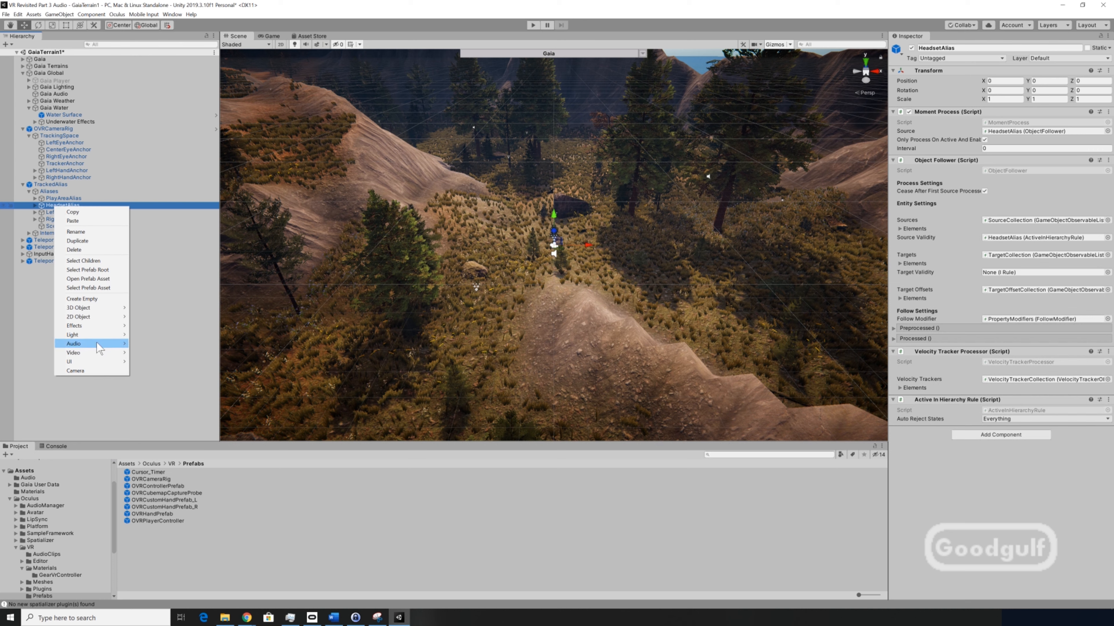
{"action": "mouse_move", "coordinate": [96, 344]}
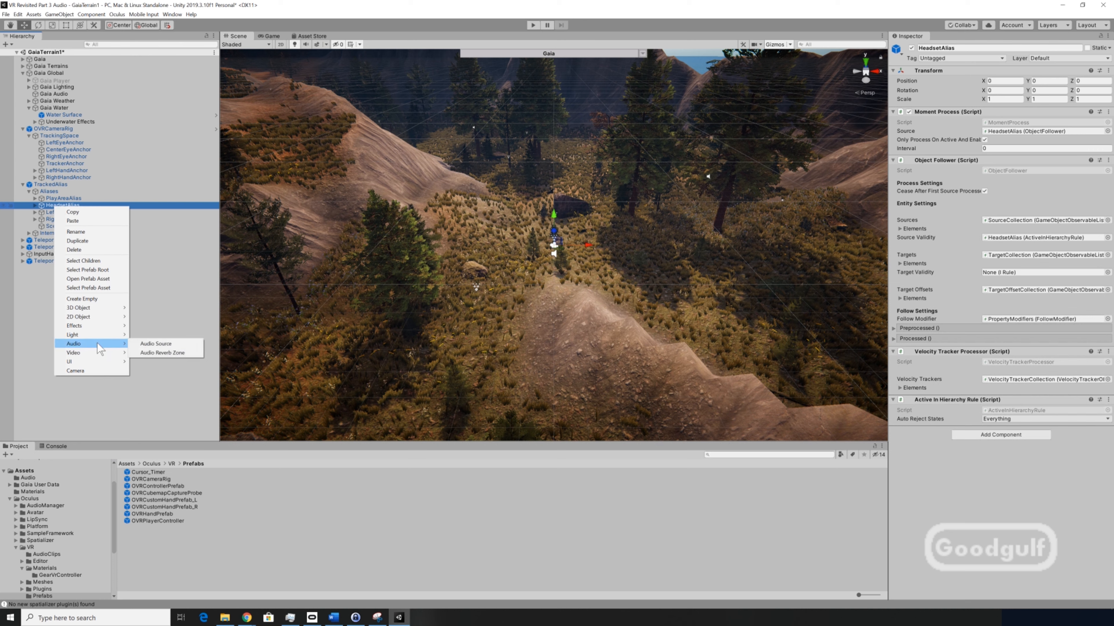
{"action": "left_click", "coordinate": [154, 344]}
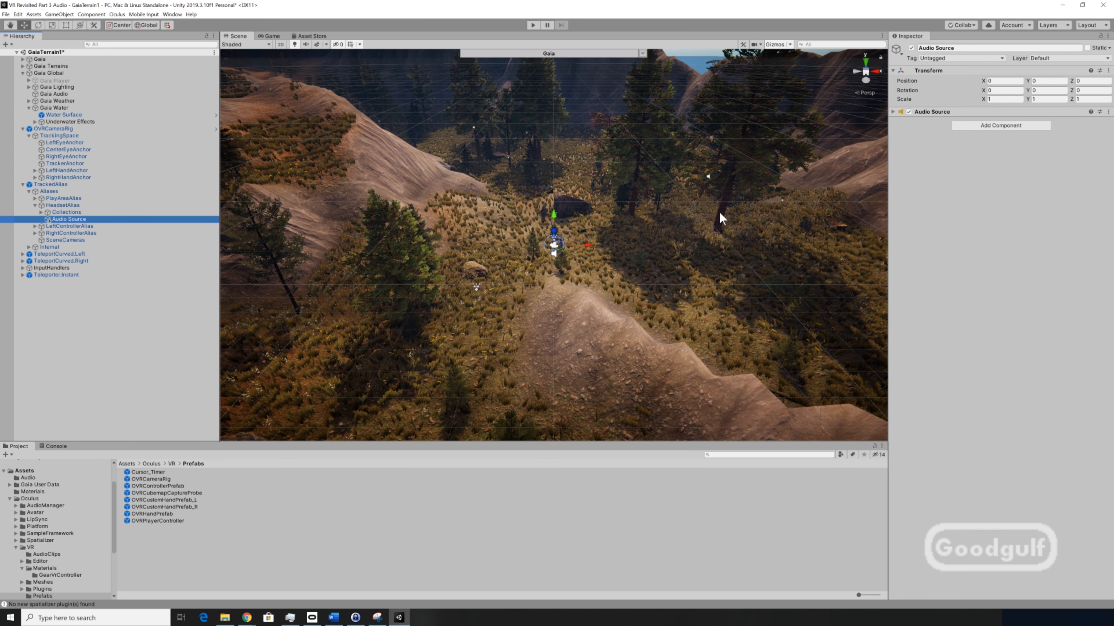
- Rename the new audio object TeleportSound and assign the 178346_andromadax24_s-teleport-02 clip as its AudioClip
{"action": "left_click", "coordinate": [962, 47]}
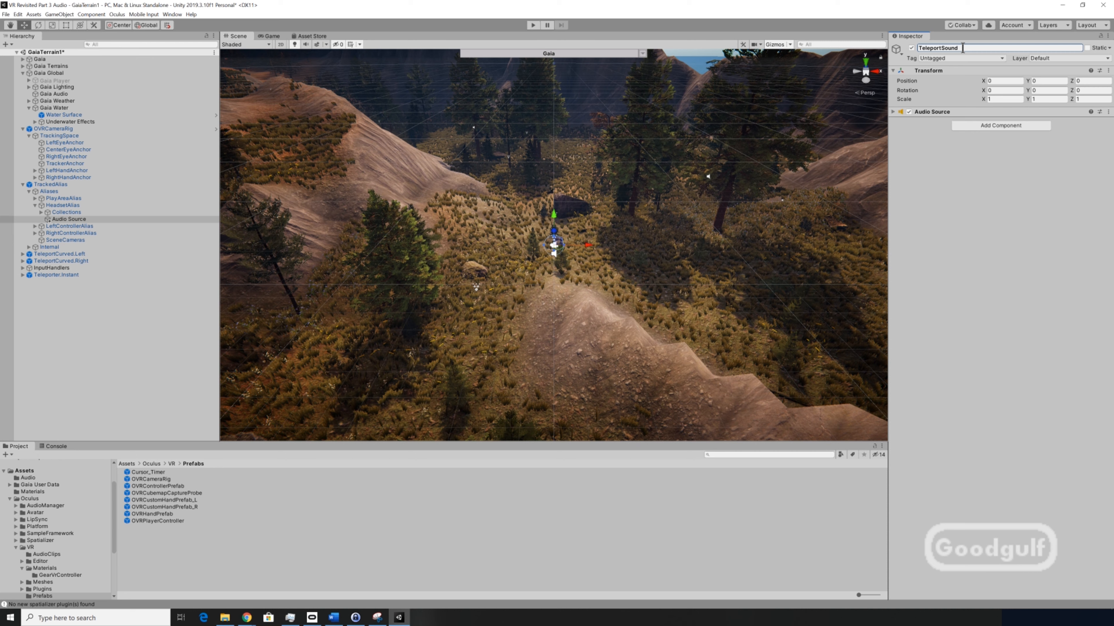
{"action": "left_click", "coordinate": [893, 112]}
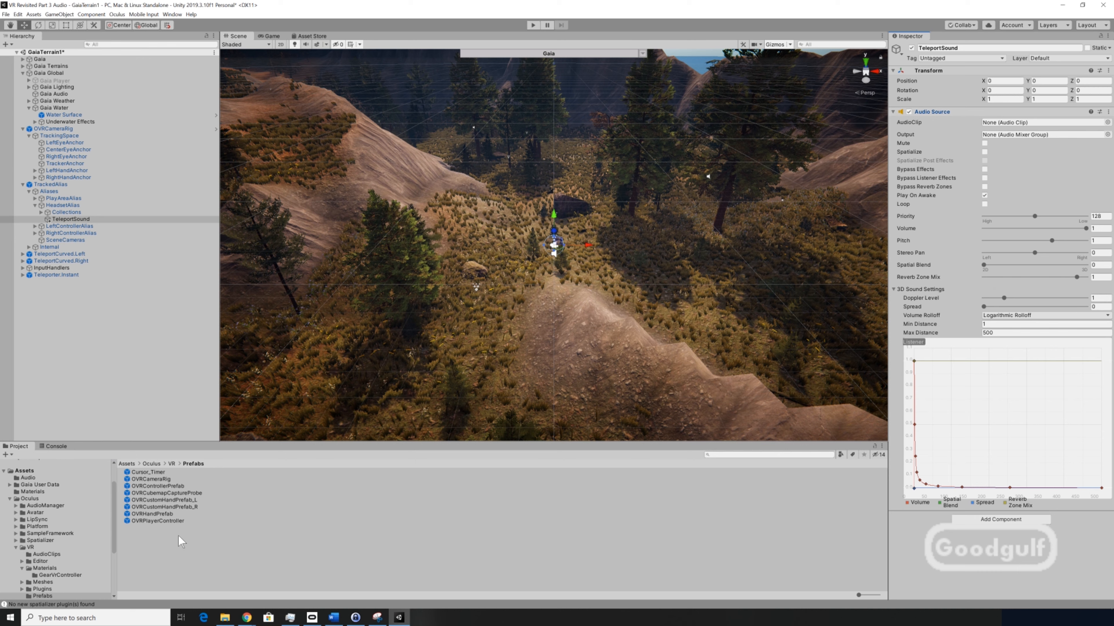
{"action": "left_click", "coordinate": [43, 479]}
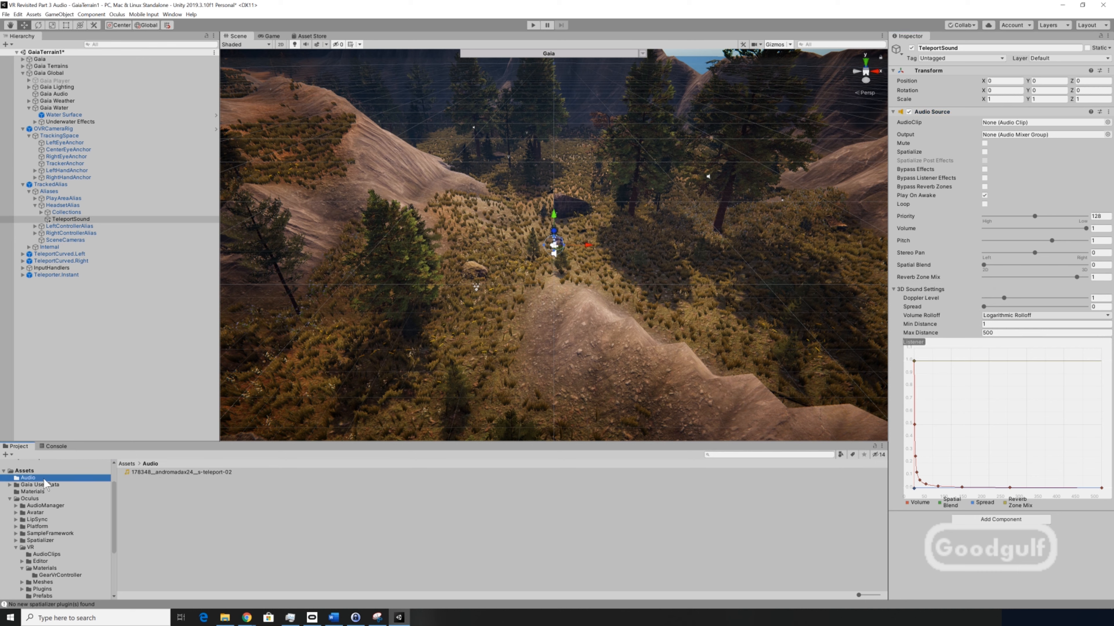
{"action": "left_click_drag", "start_coordinate": [147, 474], "coordinate": [1006, 124]}
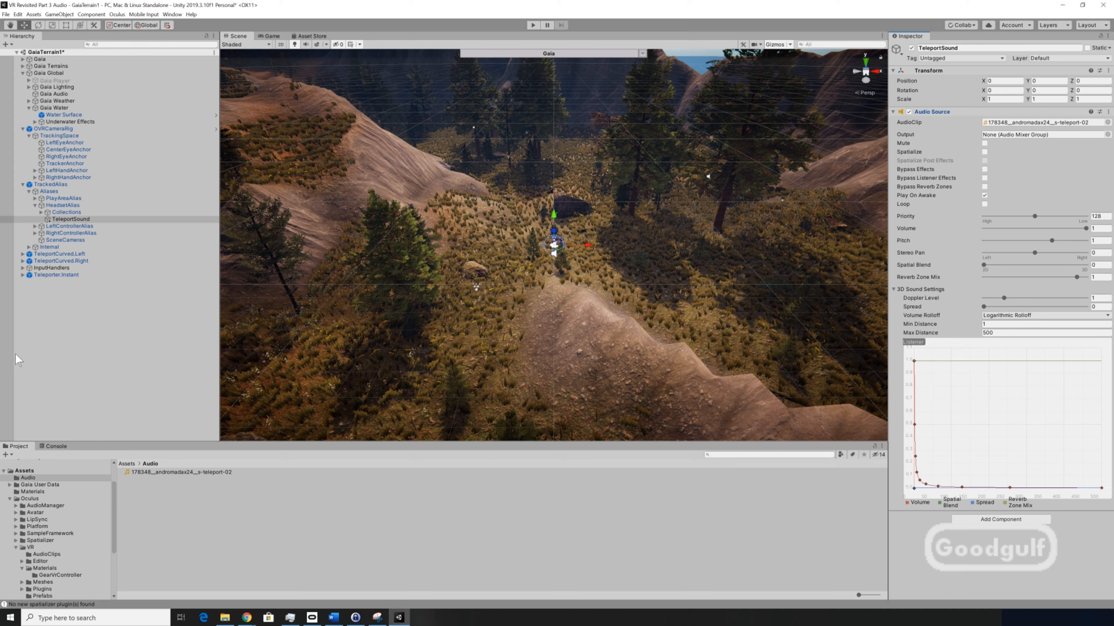
- Add a listener to Teleporter.Instant's Teleporting event and assign the TeleportSound object to it
{"action": "left_click", "coordinate": [48, 275]}
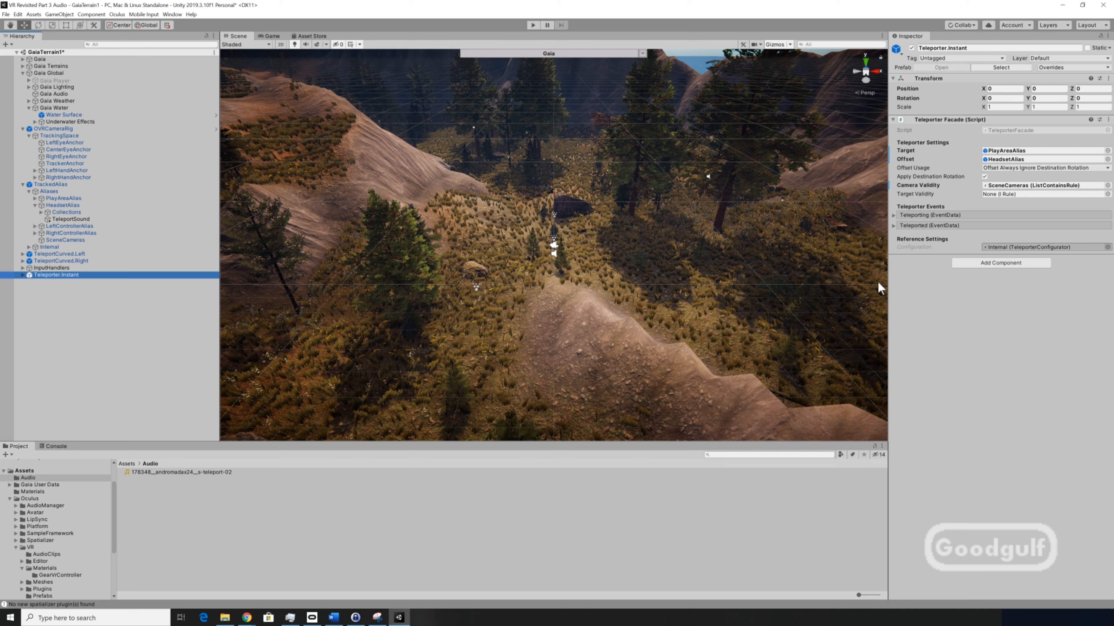
{"action": "left_click", "coordinate": [893, 215]}
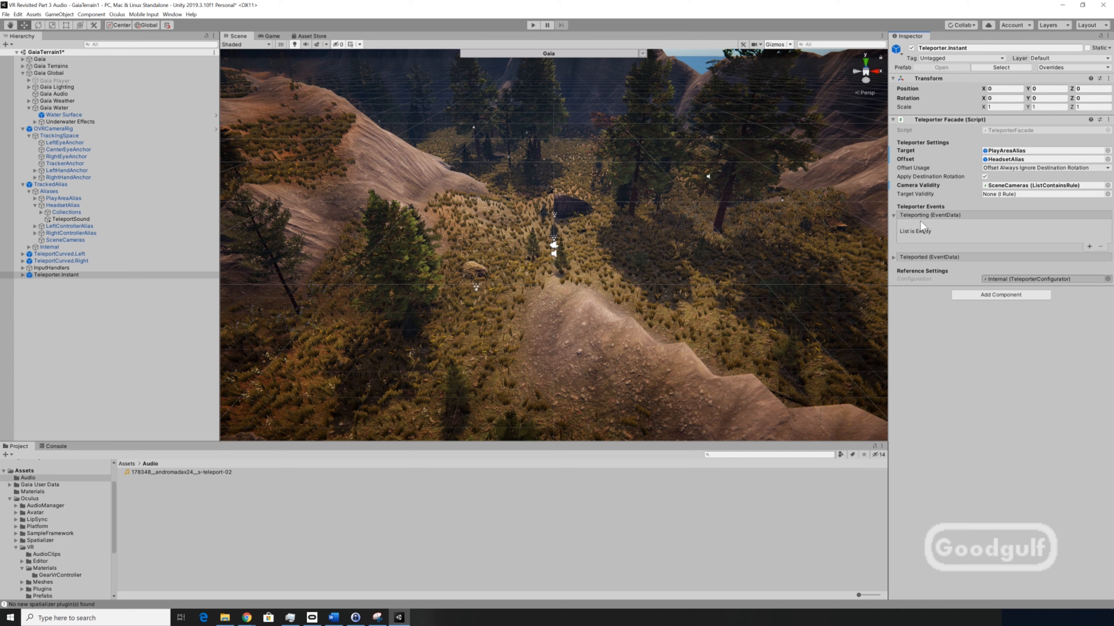
{"action": "left_click", "coordinate": [1088, 247]}
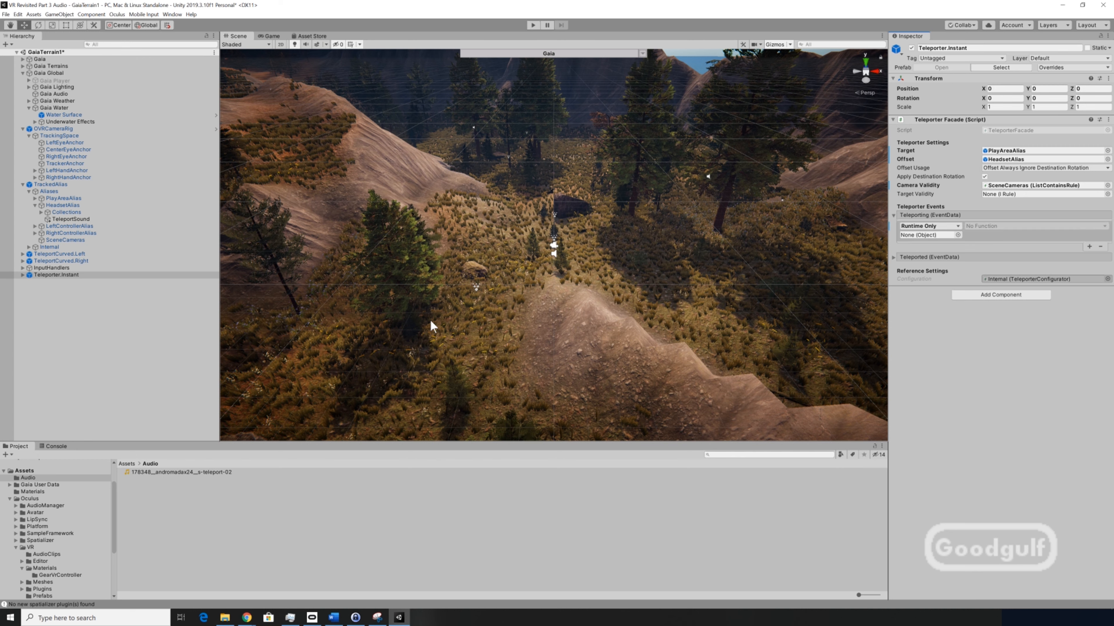
{"action": "left_click_drag", "start_coordinate": [76, 219], "coordinate": [919, 239]}
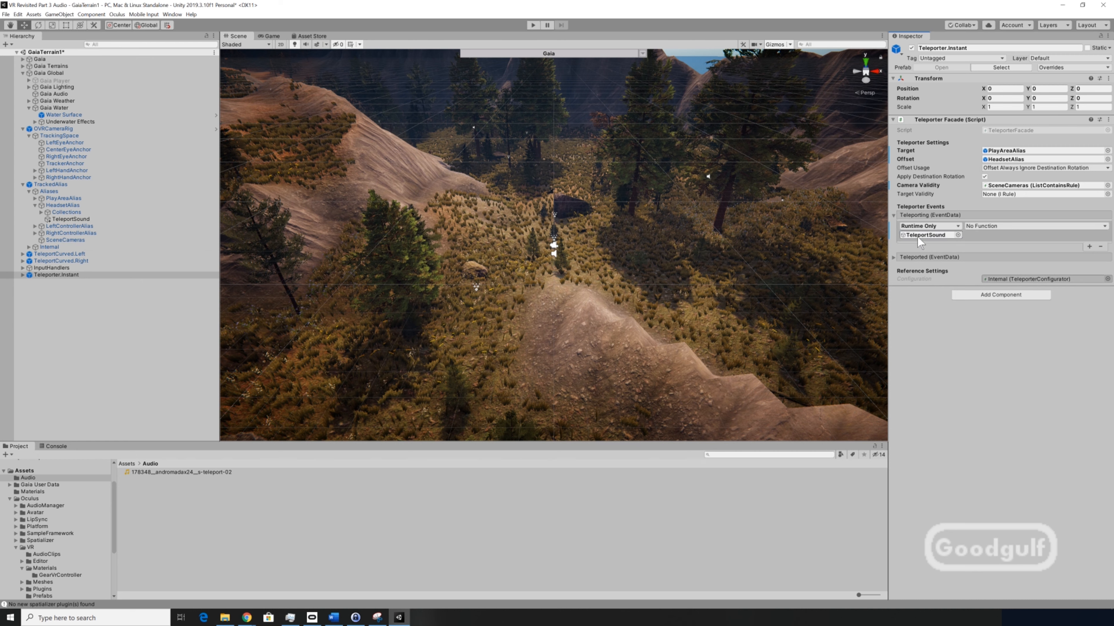
- Set the Teleporting listener's function to AudioSource Play()
{"action": "left_click", "coordinate": [1104, 226]}
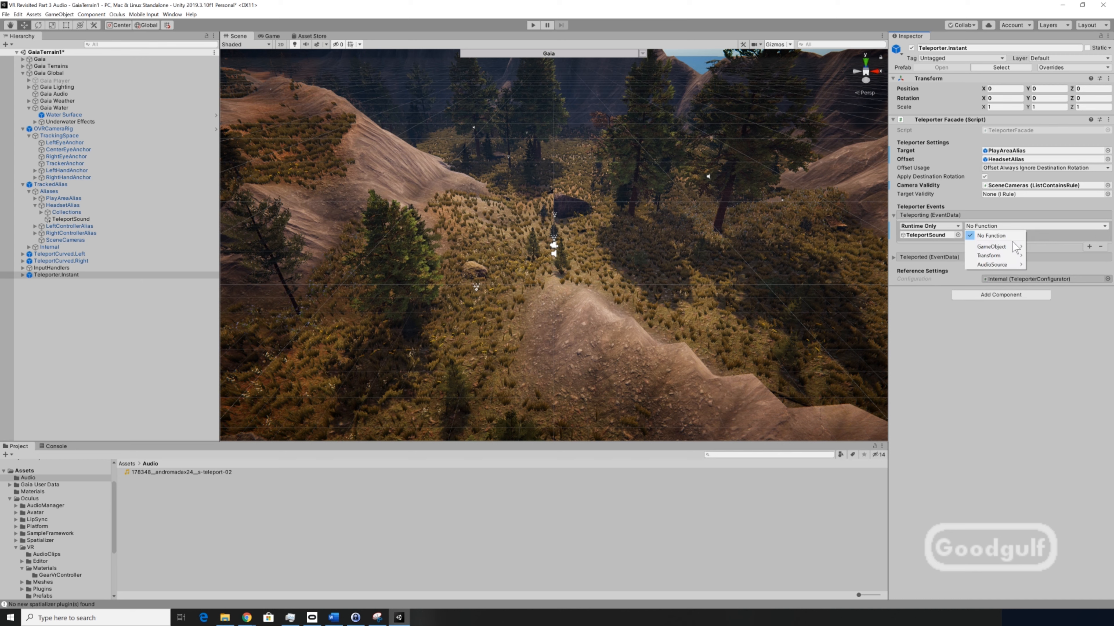
{"action": "mouse_move", "coordinate": [998, 263]}
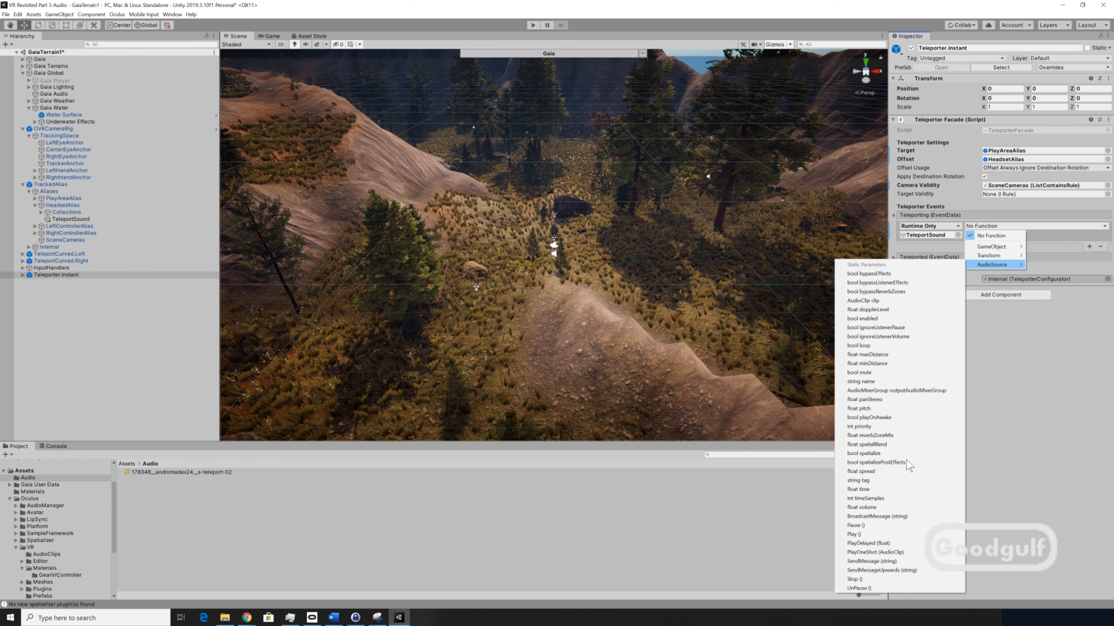
{"action": "left_click", "coordinate": [897, 533]}
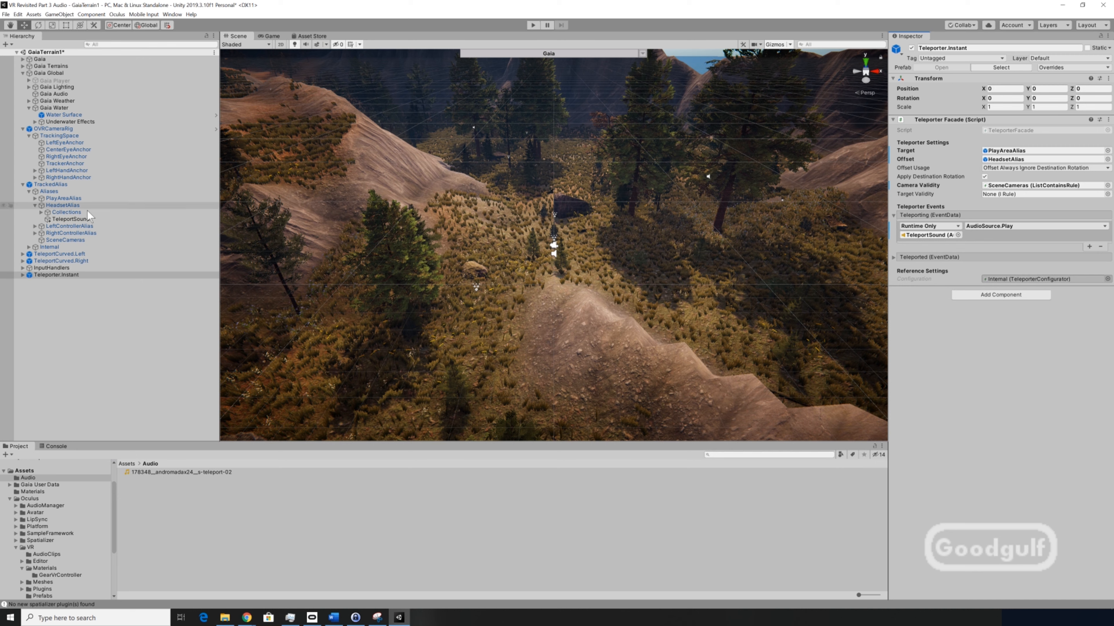
- Create an empty root GameObject named Audio with its Transform reset
{"action": "left_click", "coordinate": [91, 218]}
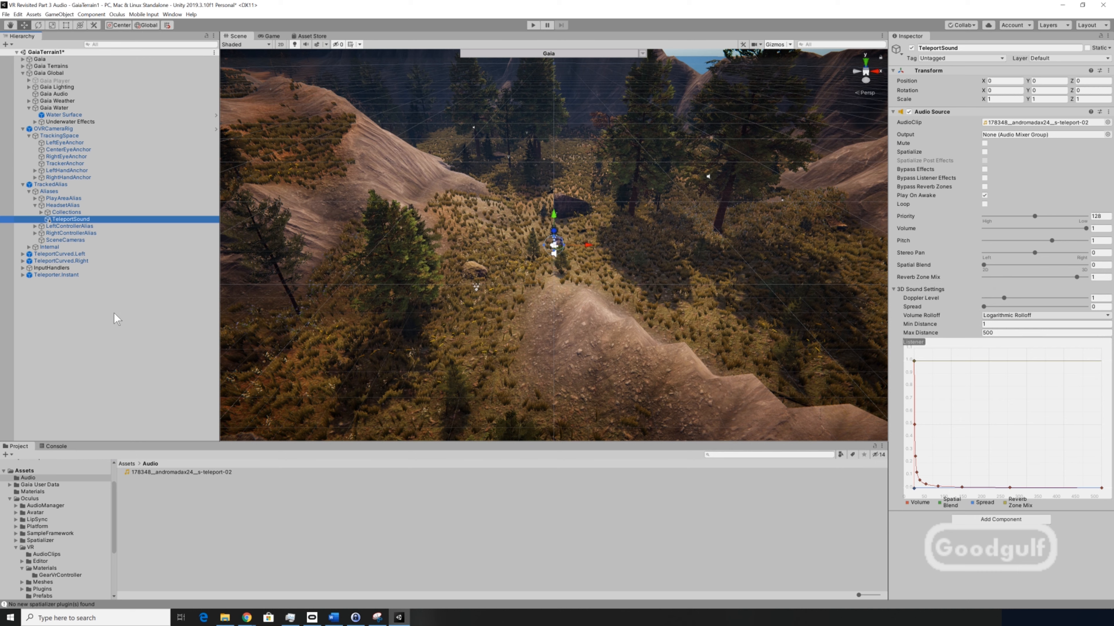
{"action": "left_click", "coordinate": [39, 297]}
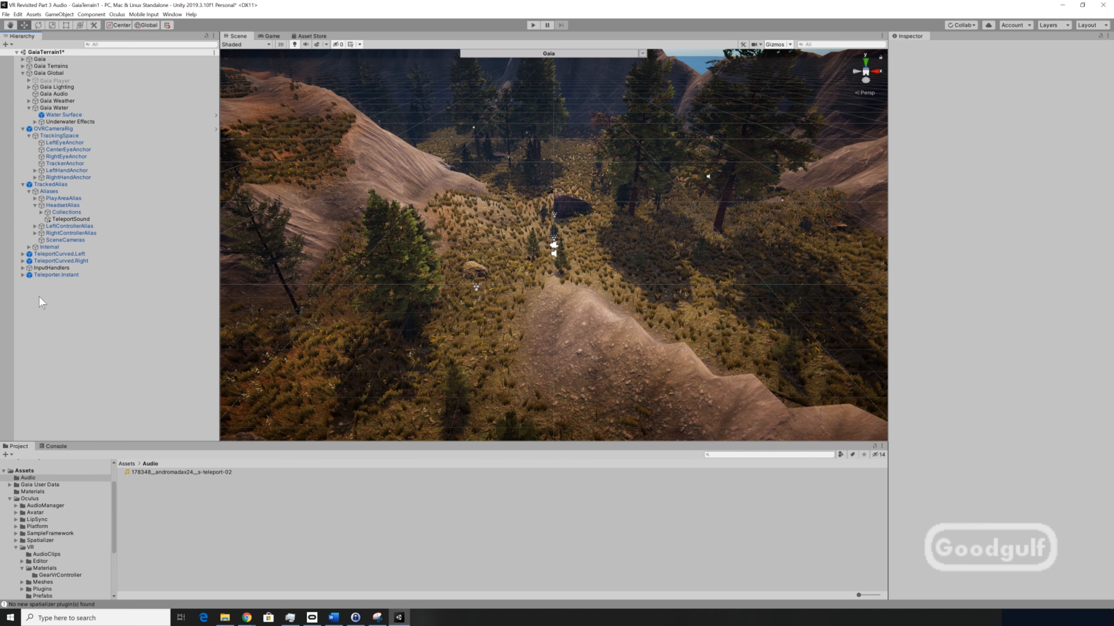
{"action": "right_click", "coordinate": [39, 294]}
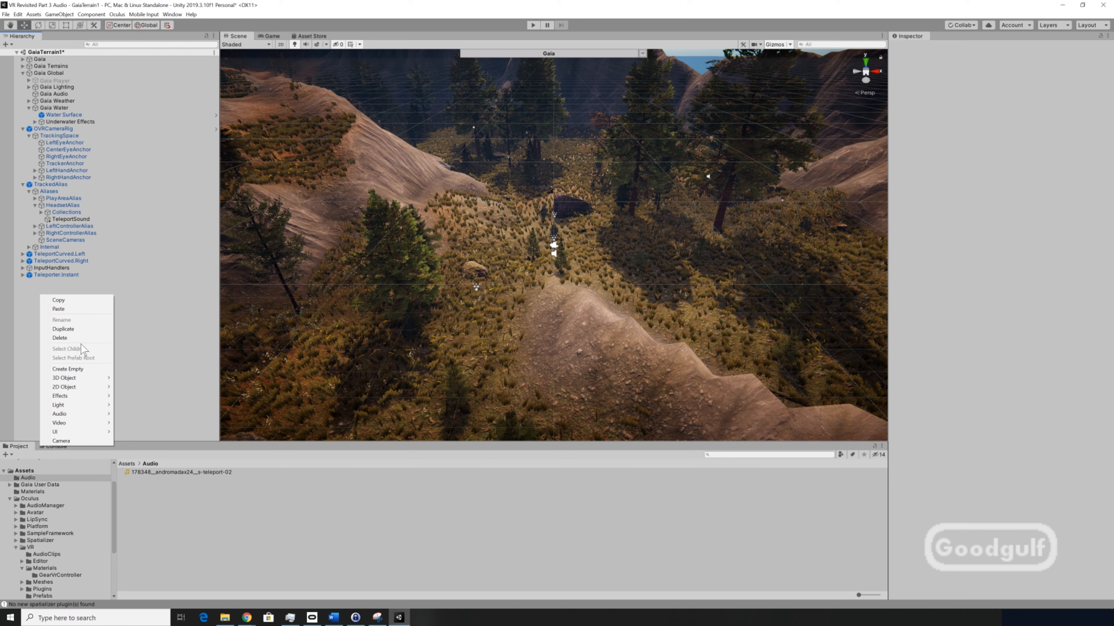
{"action": "left_click", "coordinate": [93, 368]}
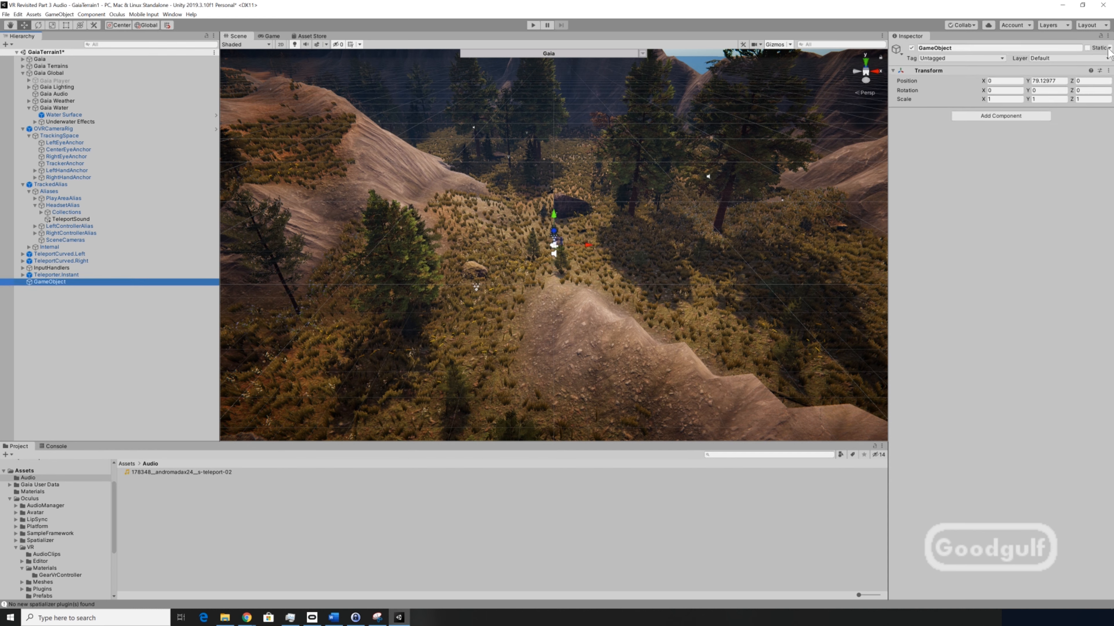
{"action": "left_click", "coordinate": [1109, 70]}
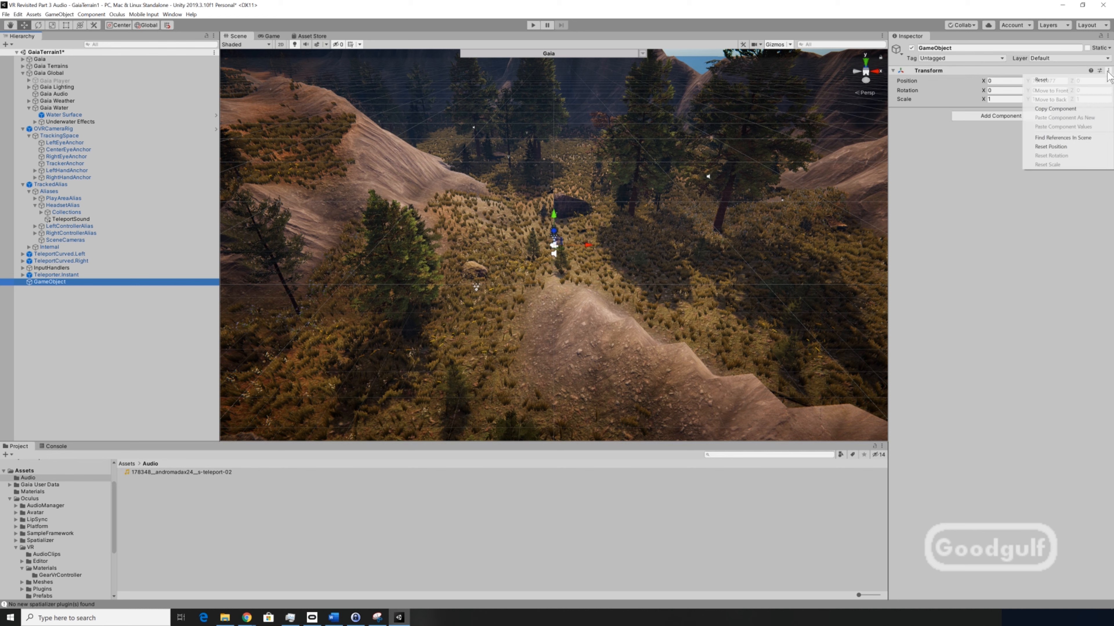
{"action": "left_click", "coordinate": [1064, 79]}
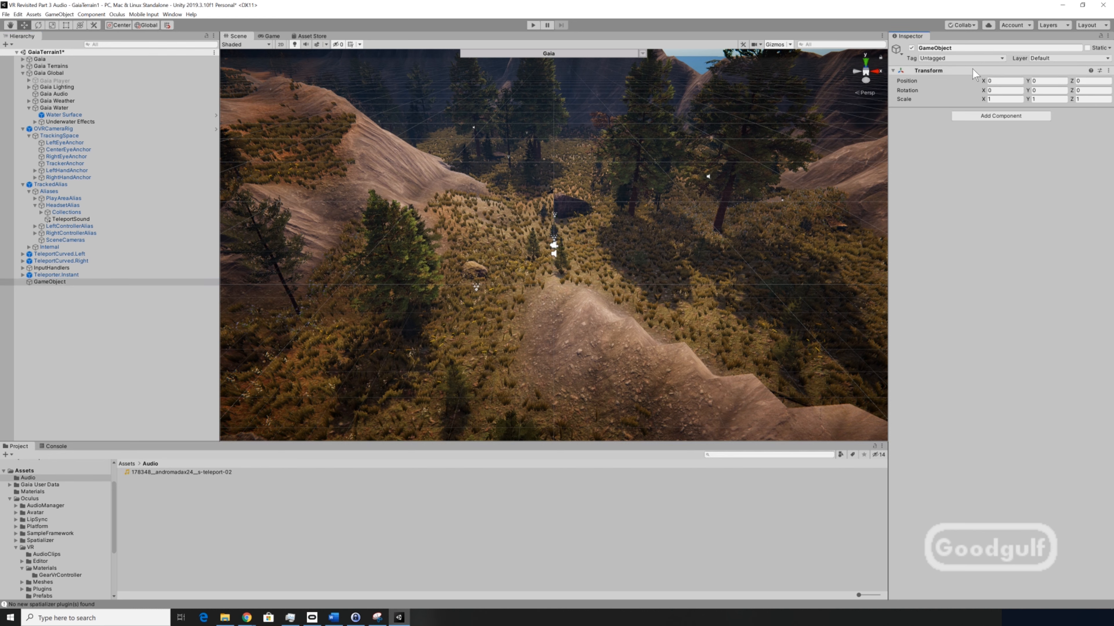
{"action": "left_click", "coordinate": [959, 48]}
{"action": "type", "text": "Audio"}
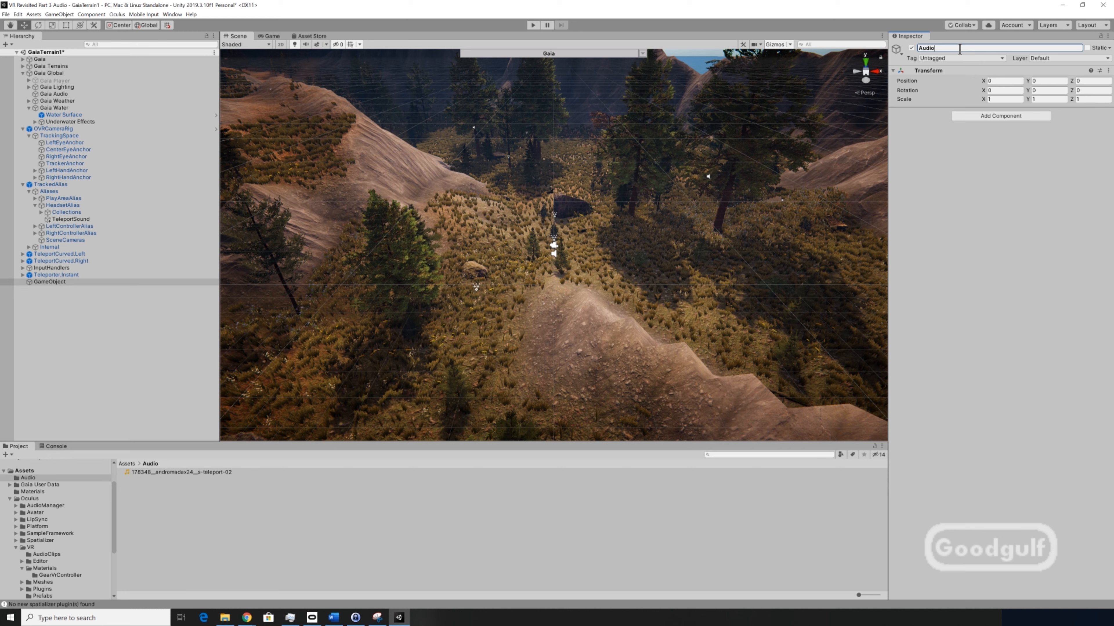
{"action": "key", "text": "Return"}
- Create an Audio Source child under Audio and rename it Cow
{"action": "right_click", "coordinate": [59, 283]}
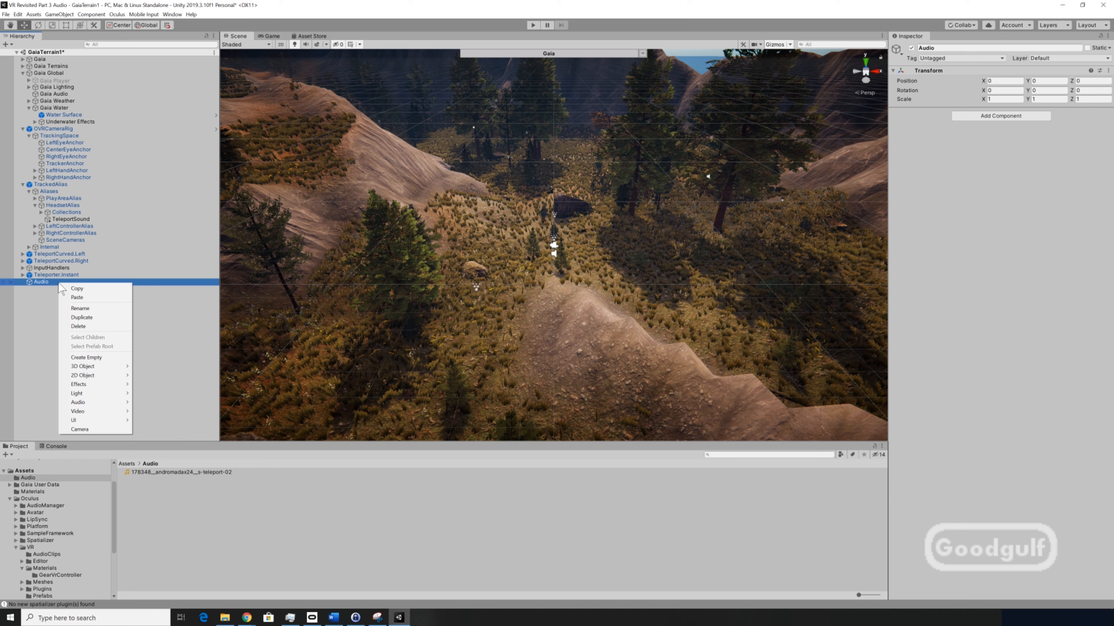
{"action": "mouse_move", "coordinate": [115, 375]}
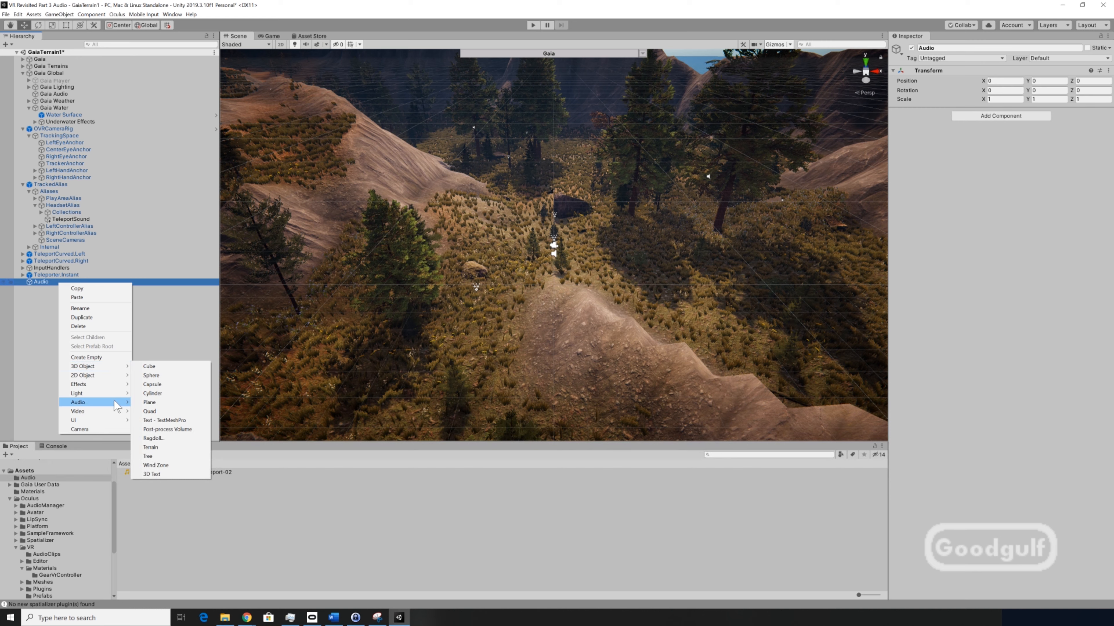
{"action": "mouse_move", "coordinate": [116, 406]}
{"action": "left_click", "coordinate": [157, 402]}
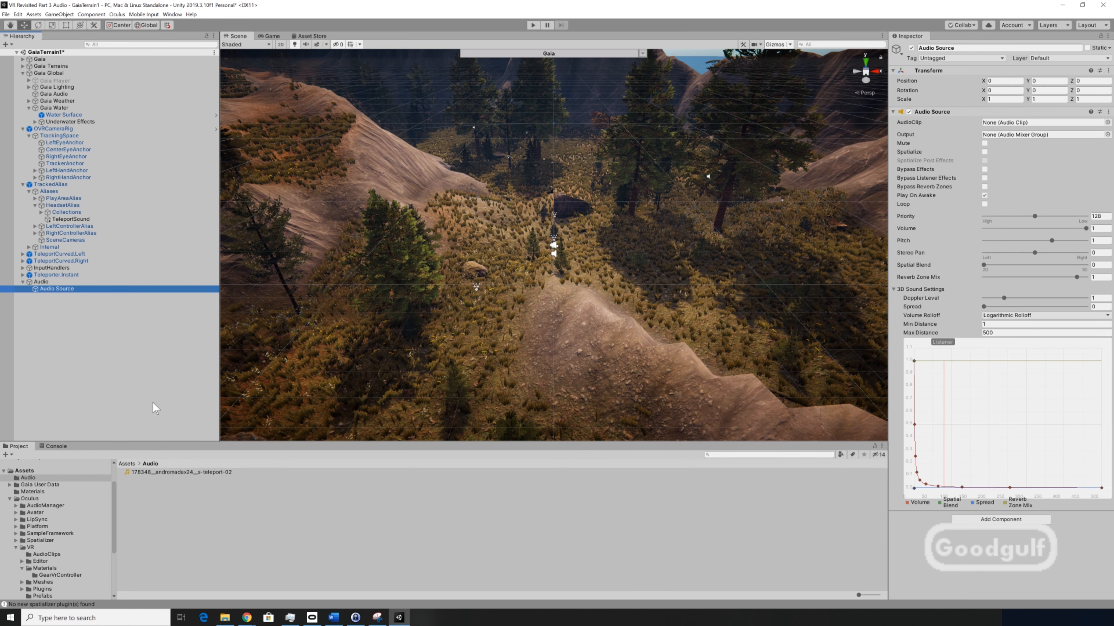
{"action": "left_click", "coordinate": [959, 49]}
{"action": "type", "text": "Co"}
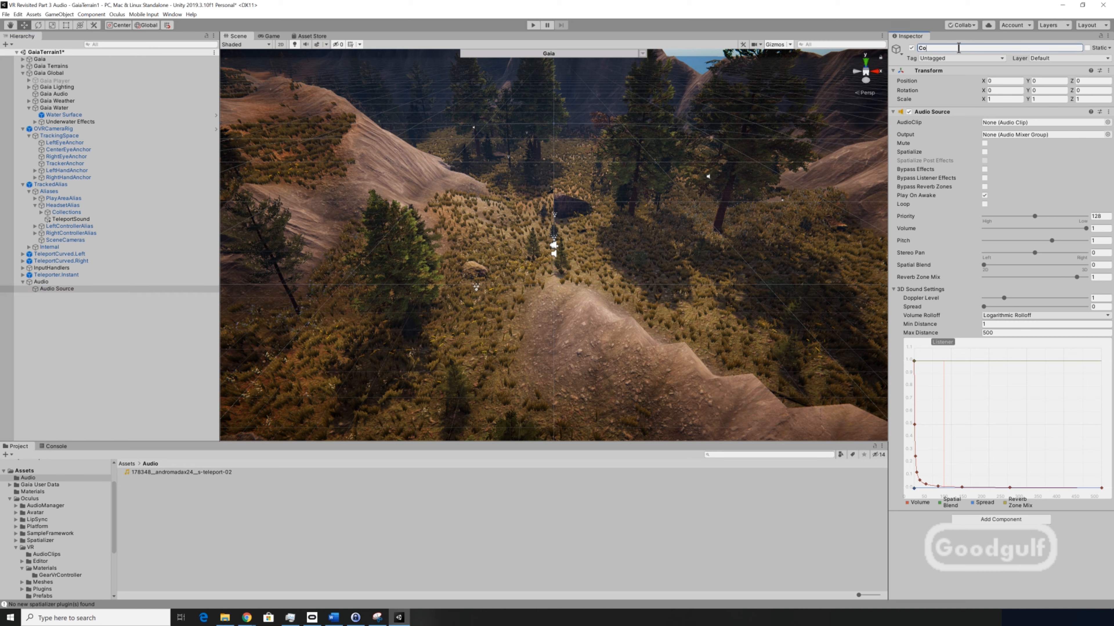
{"action": "type", "text": "w"}
{"action": "key", "text": "Return"}
- Assign the Moo_Cow clip to Cow's AudioClip
{"action": "left_click", "coordinate": [992, 123]}
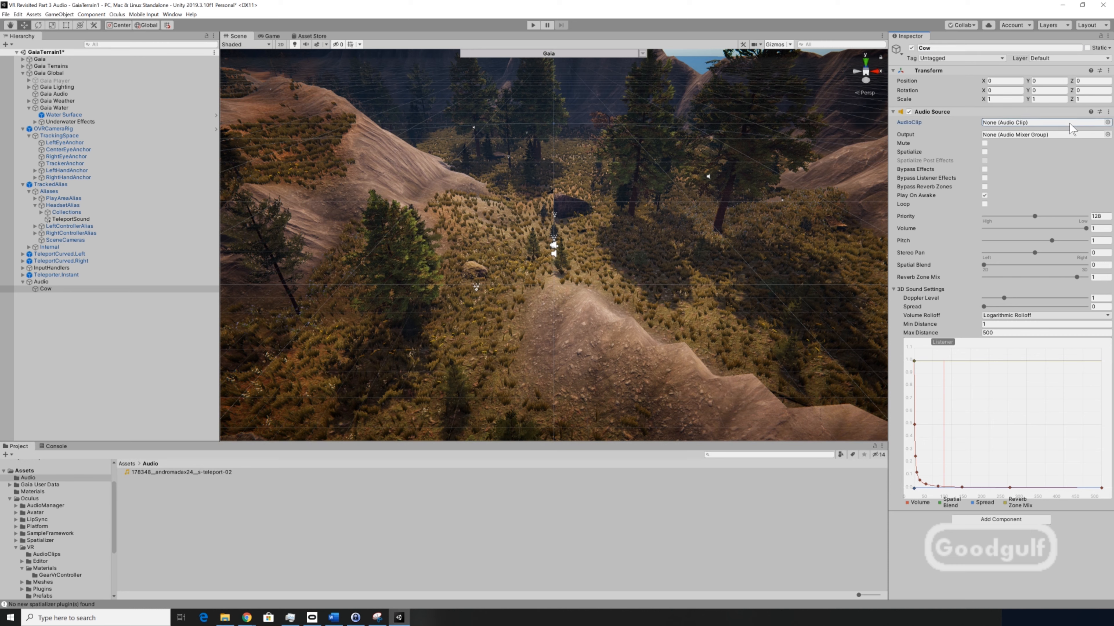
{"action": "left_click", "coordinate": [1107, 122]}
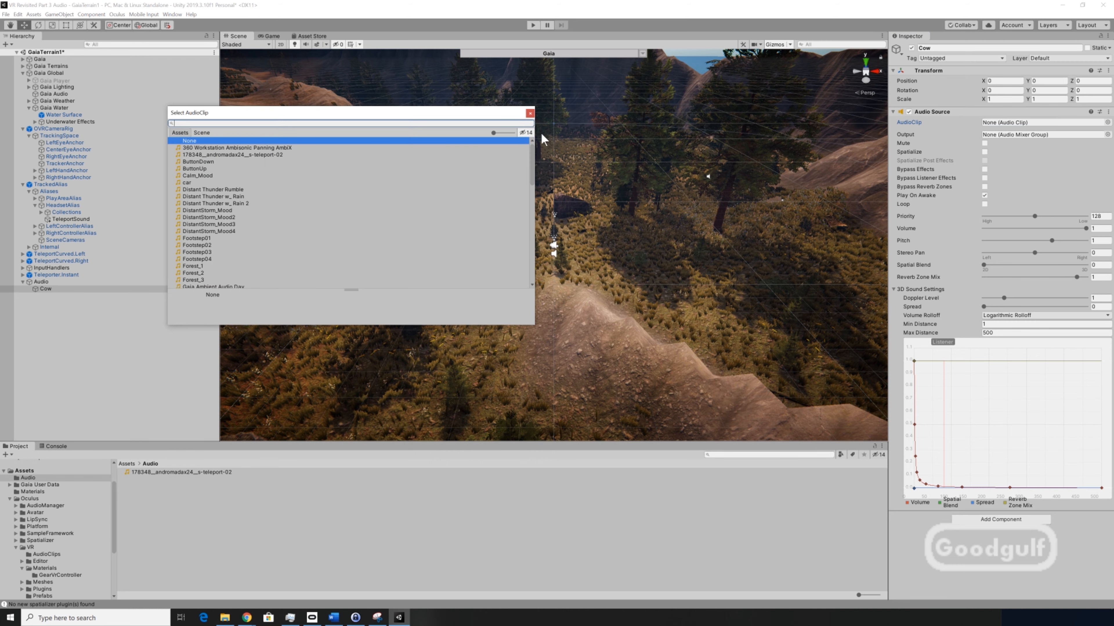
{"action": "type", "text": "moo"}
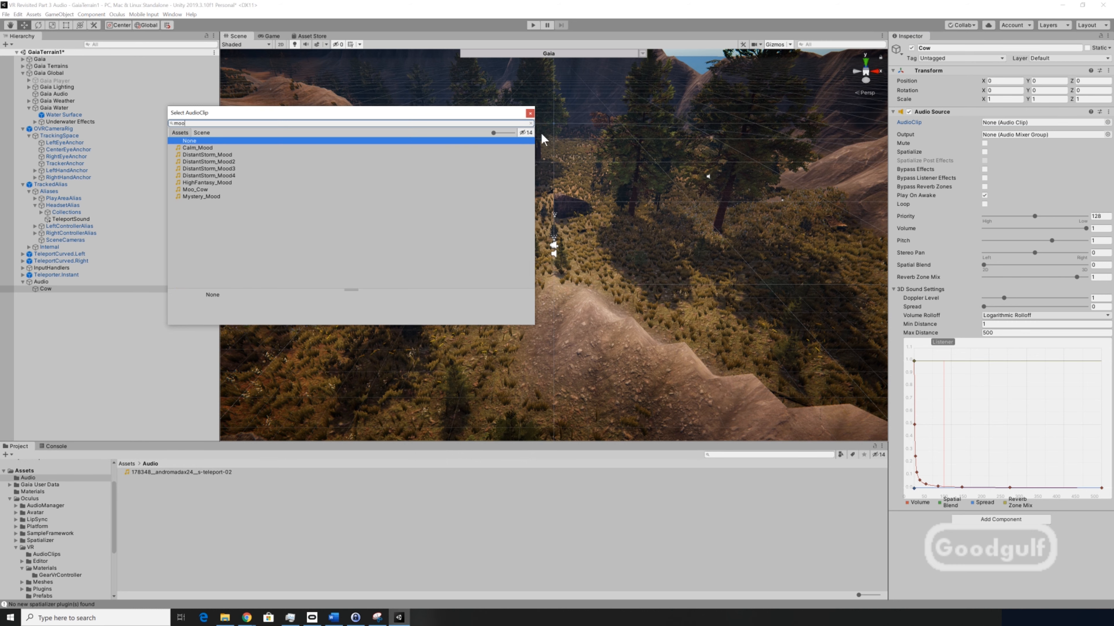
{"action": "left_click", "coordinate": [197, 189]}
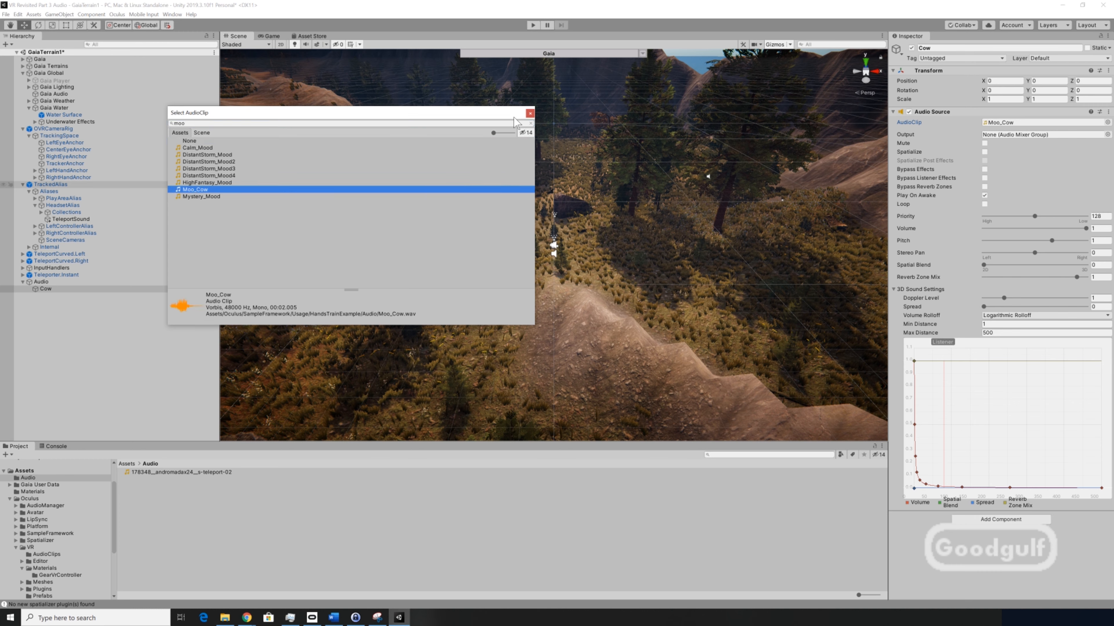
{"action": "left_click", "coordinate": [530, 113]}
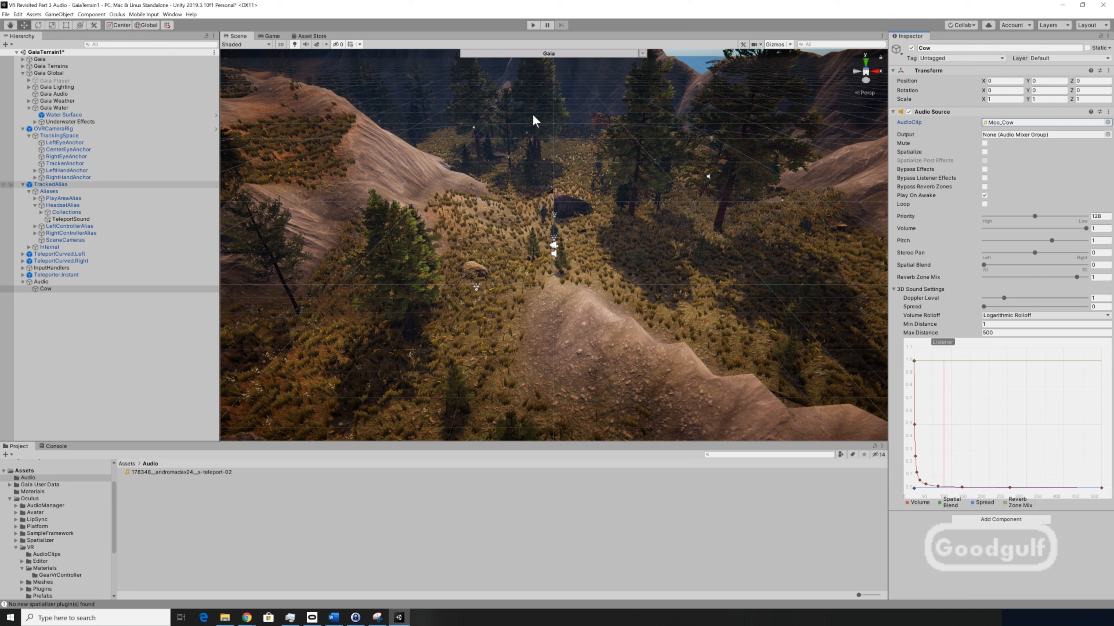
- Place Cow at the stone near the cave by copying the stone's Transform values onto it, then nudge it upward
{"action": "left_click", "coordinate": [566, 205]}
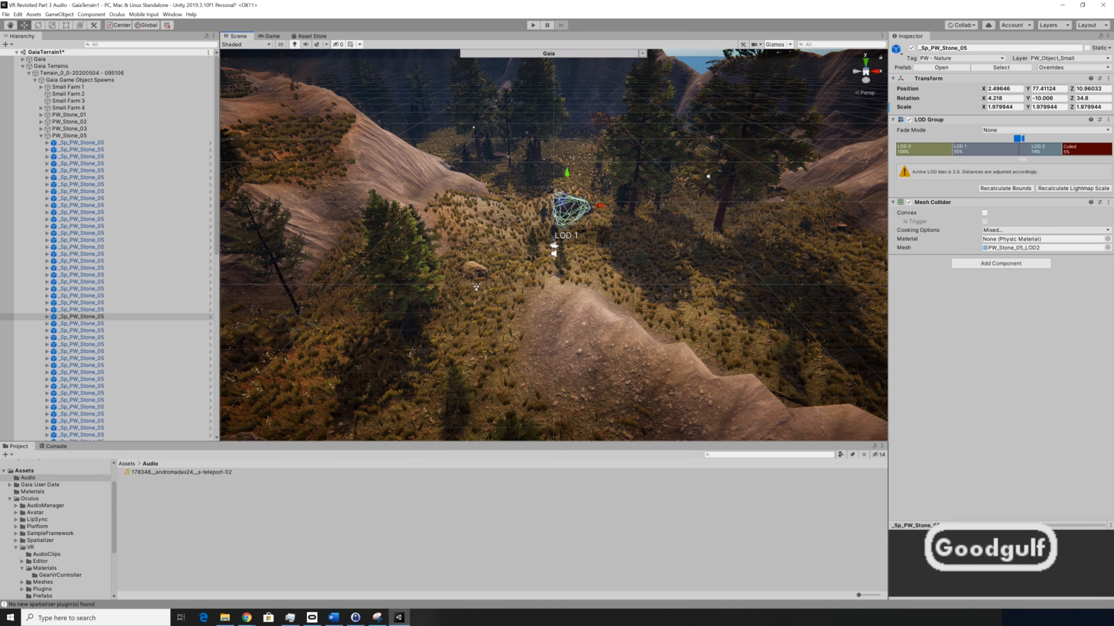
{"action": "left_click", "coordinate": [1108, 78]}
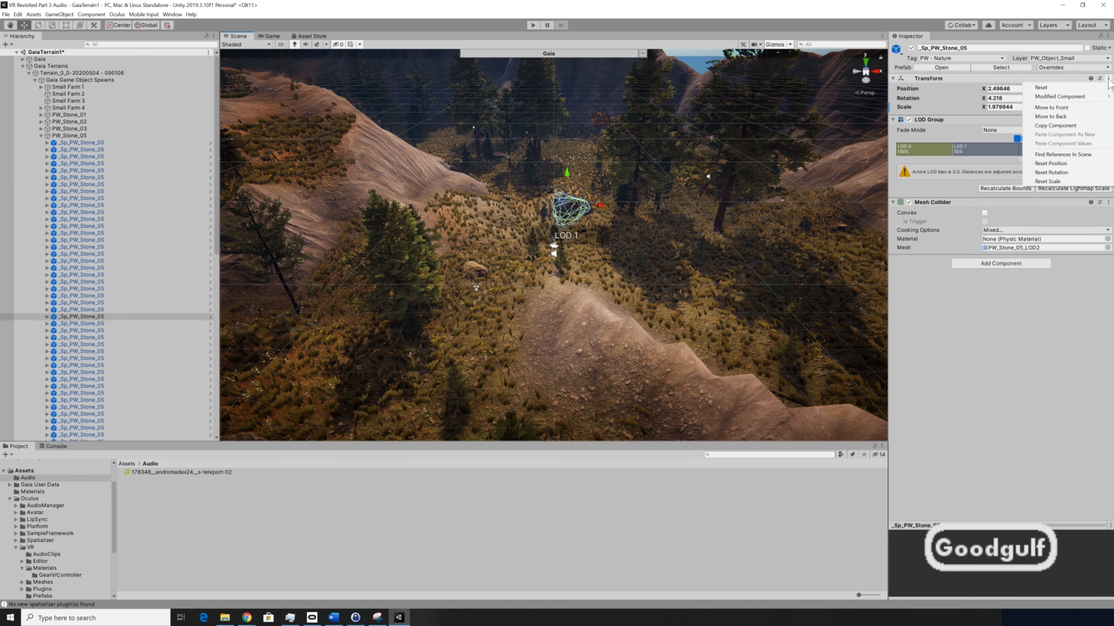
{"action": "left_click", "coordinate": [1076, 118]}
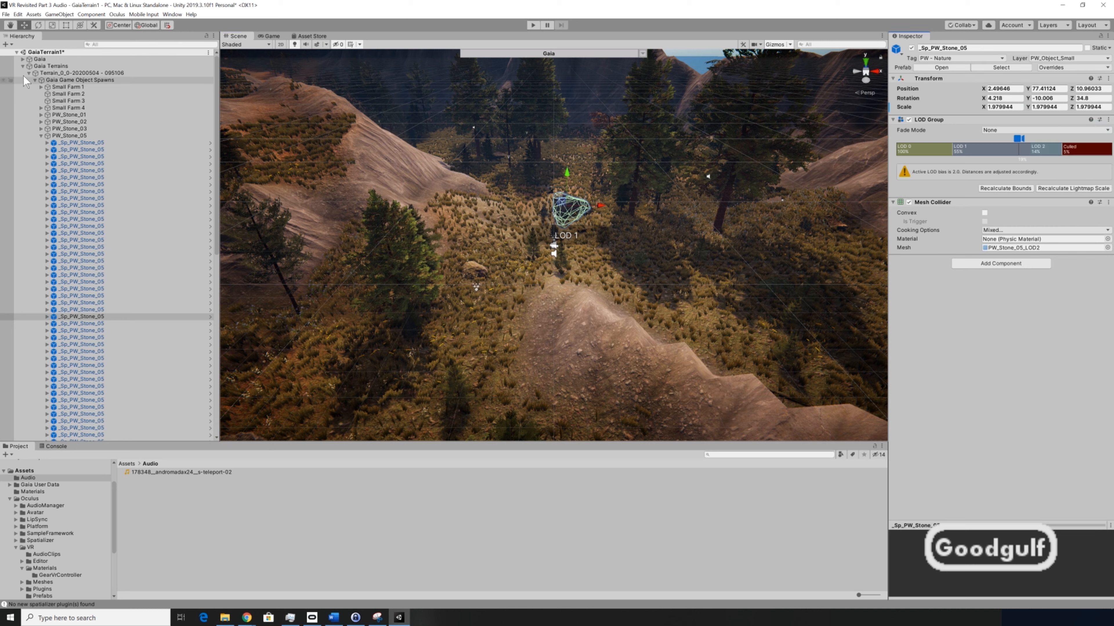
{"action": "left_click", "coordinate": [22, 66]}
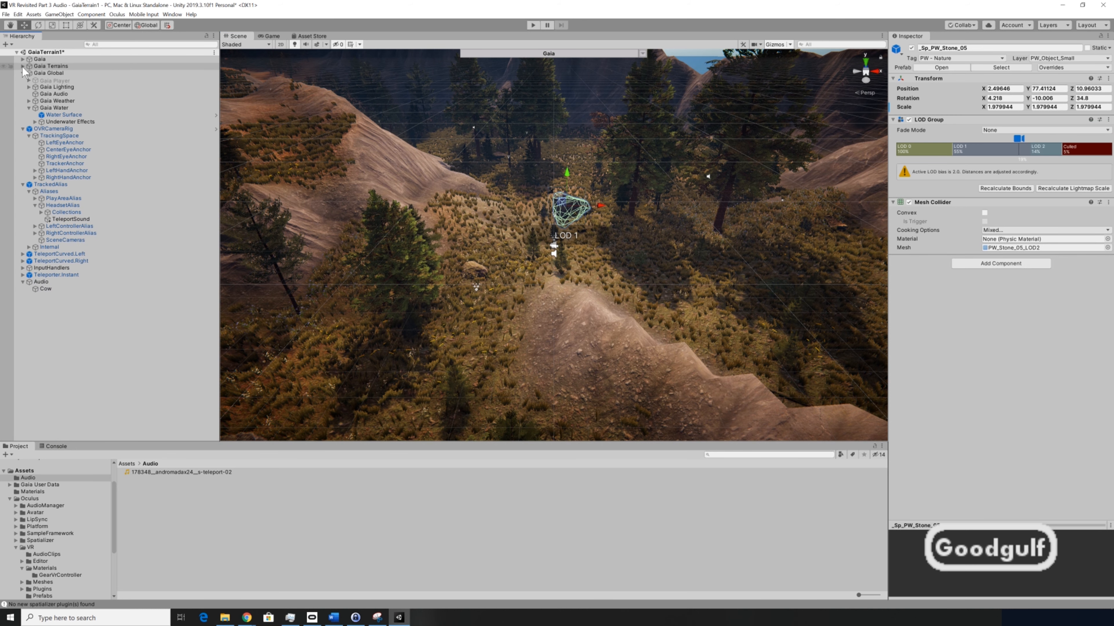
{"action": "left_click", "coordinate": [46, 289]}
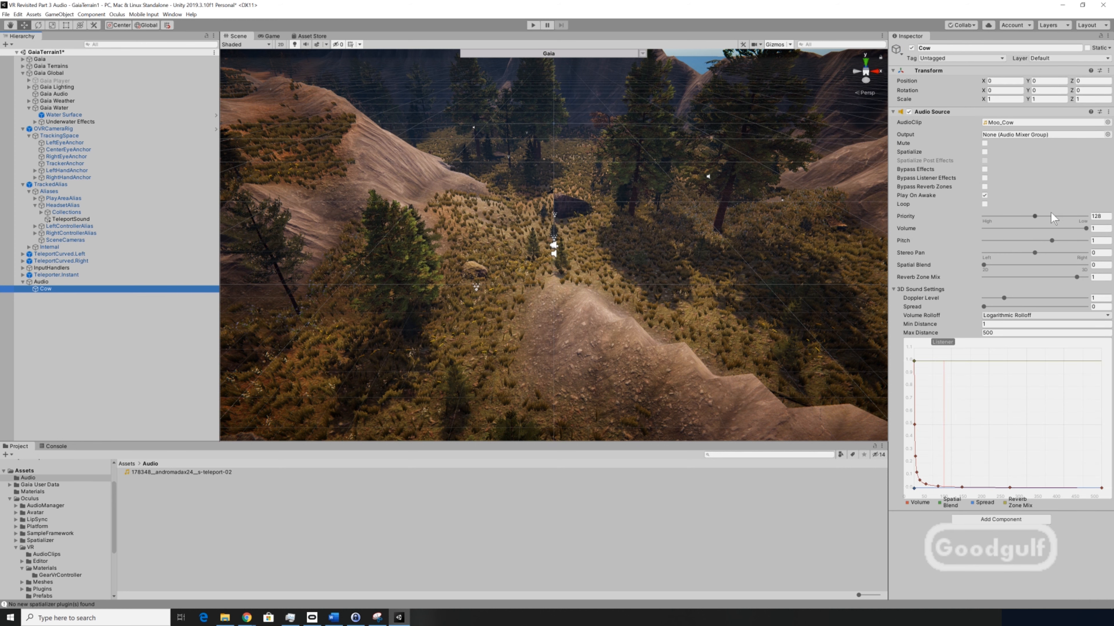
{"action": "left_click", "coordinate": [1108, 71]}
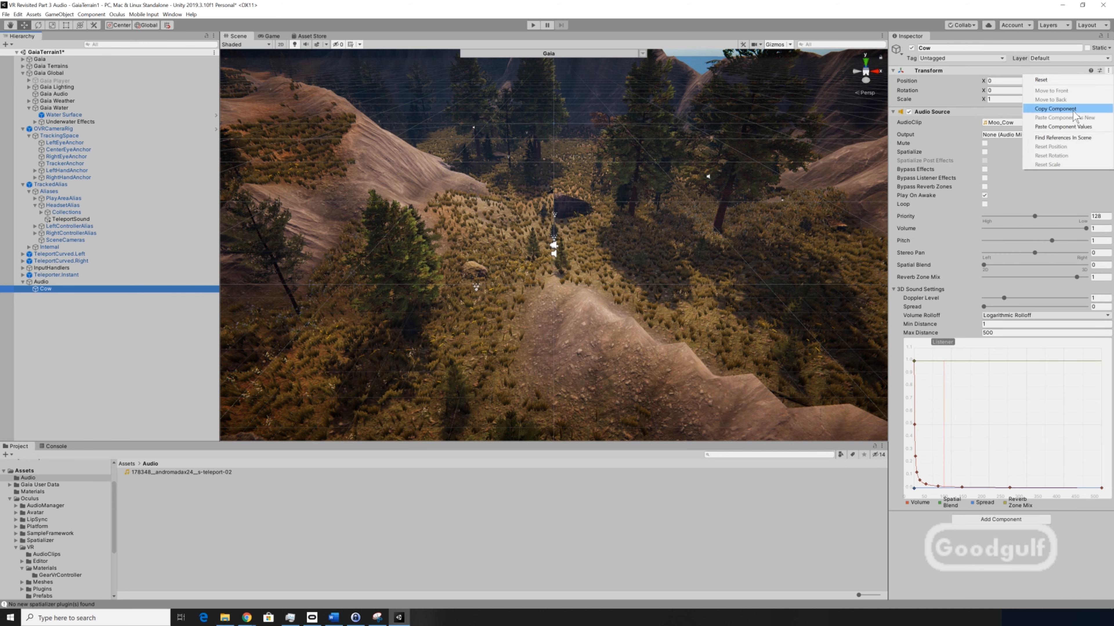
{"action": "left_click", "coordinate": [1080, 125]}
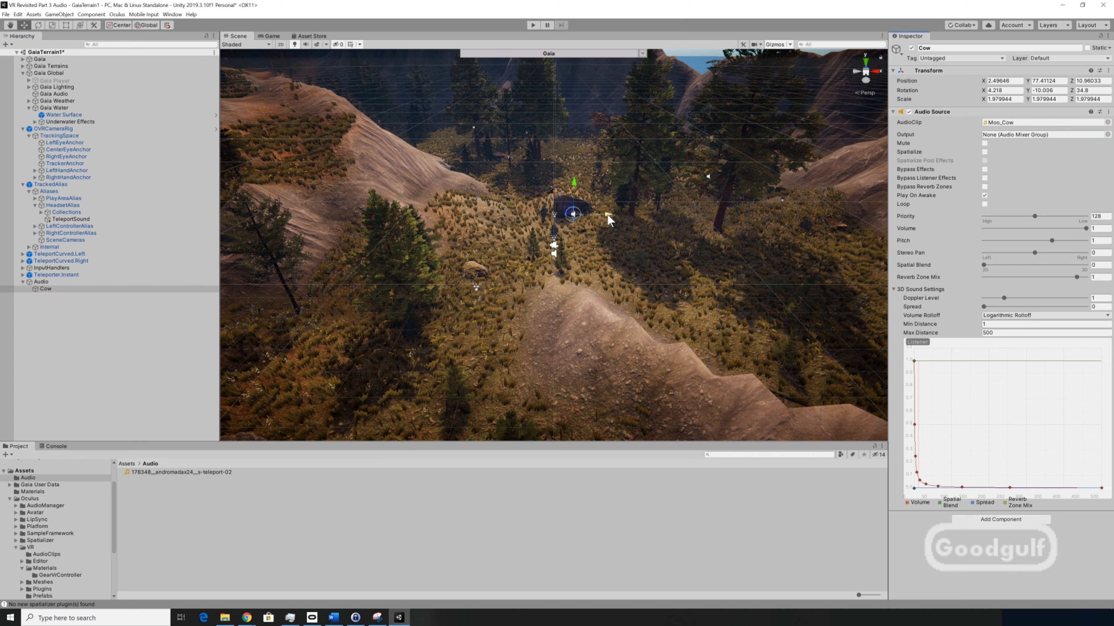
{"action": "left_click_drag", "start_coordinate": [610, 216], "coordinate": [623, 182]}
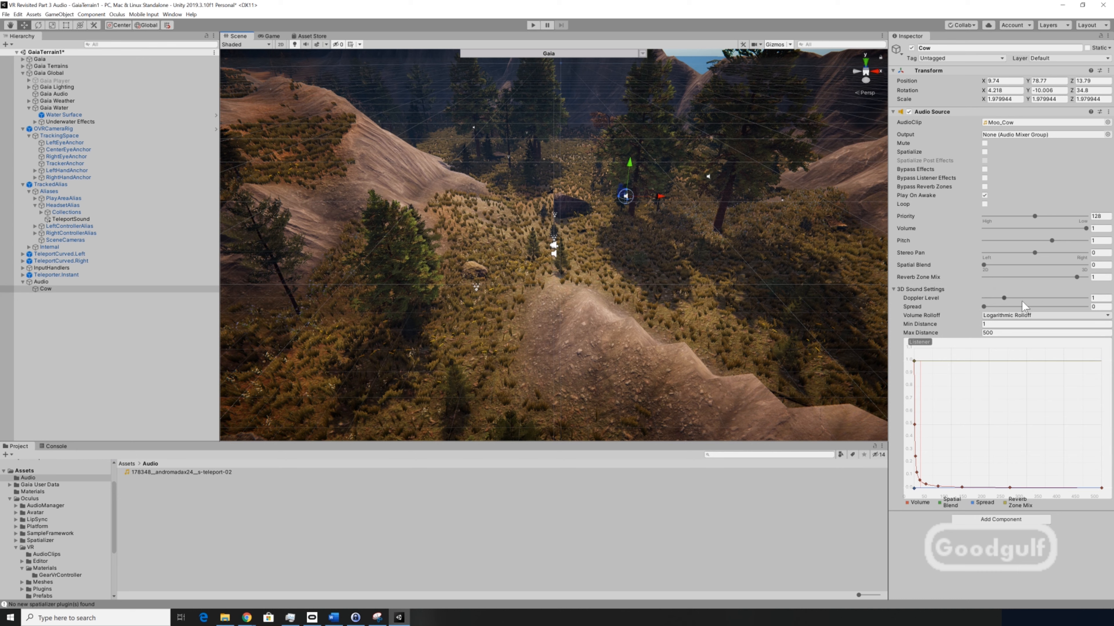
- Enable Loop on Cow's audio source and add an ONSP Audio Source component
{"action": "left_click", "coordinate": [985, 204]}
{"action": "left_click", "coordinate": [1020, 520]}
{"action": "type", "text": "onsp"}
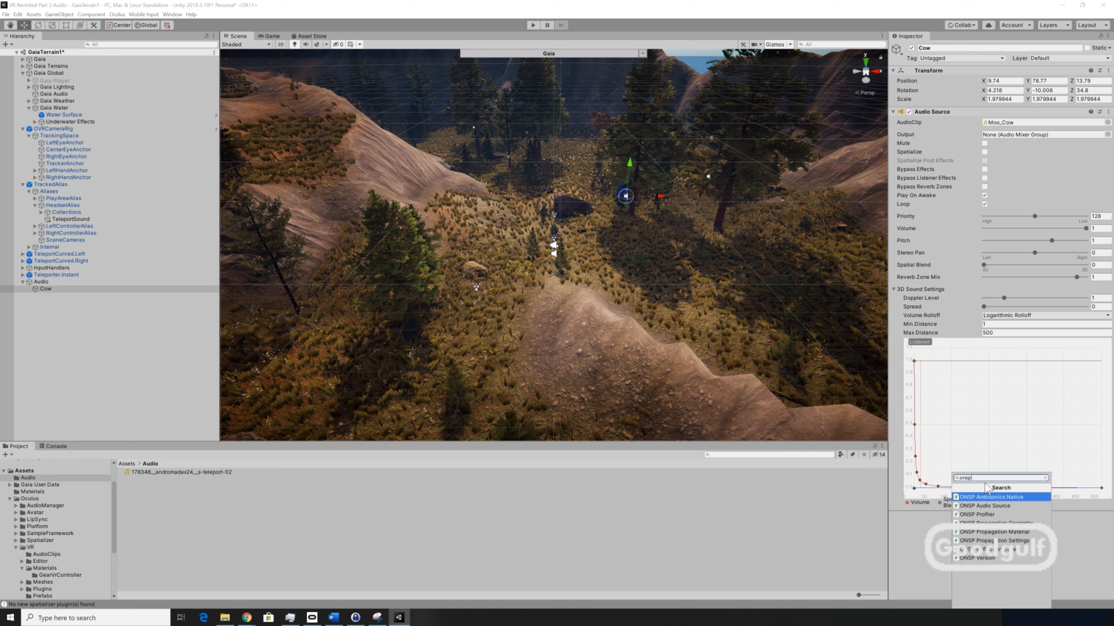
{"action": "left_click", "coordinate": [996, 505]}
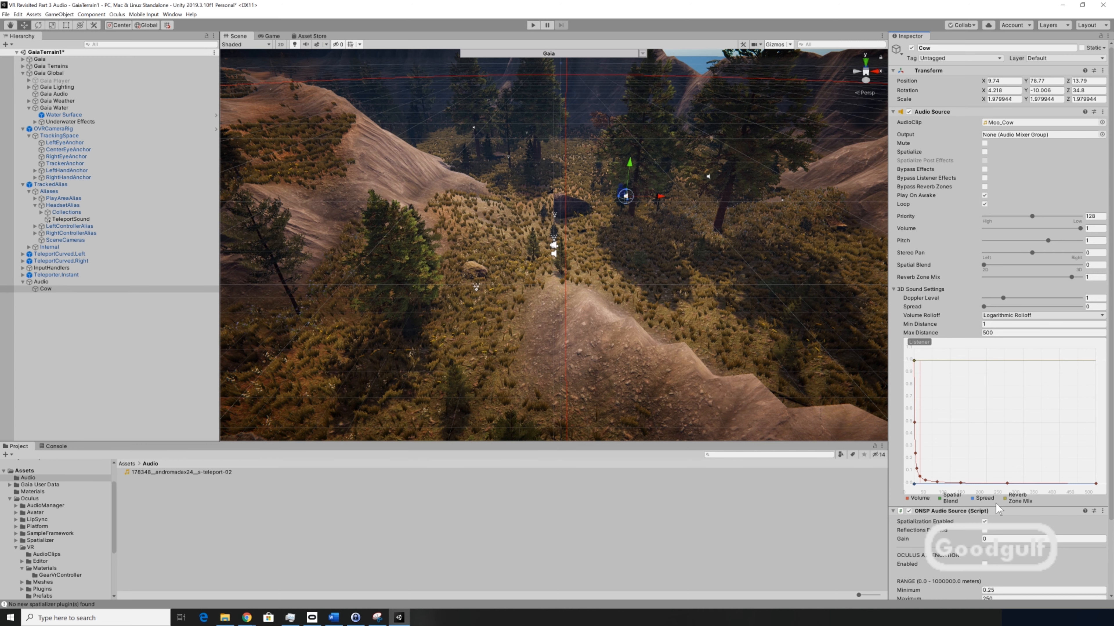
- Set the ONSP Audio Source's maximum range to 20 and enable Oculus attenuation, saving the scene
{"action": "scroll", "coordinate": [998, 509], "scroll_direction": "down", "scroll_amount": 3}
{"action": "left_click", "coordinate": [996, 514]}
{"action": "type", "text": "20"}
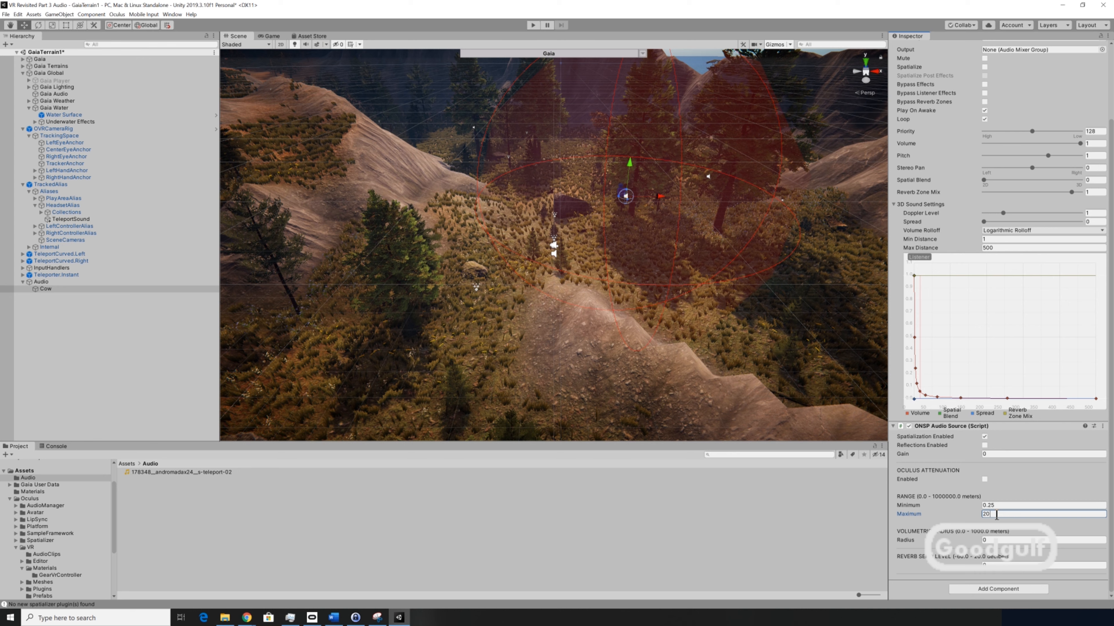
{"action": "key", "text": "ctrl+s"}
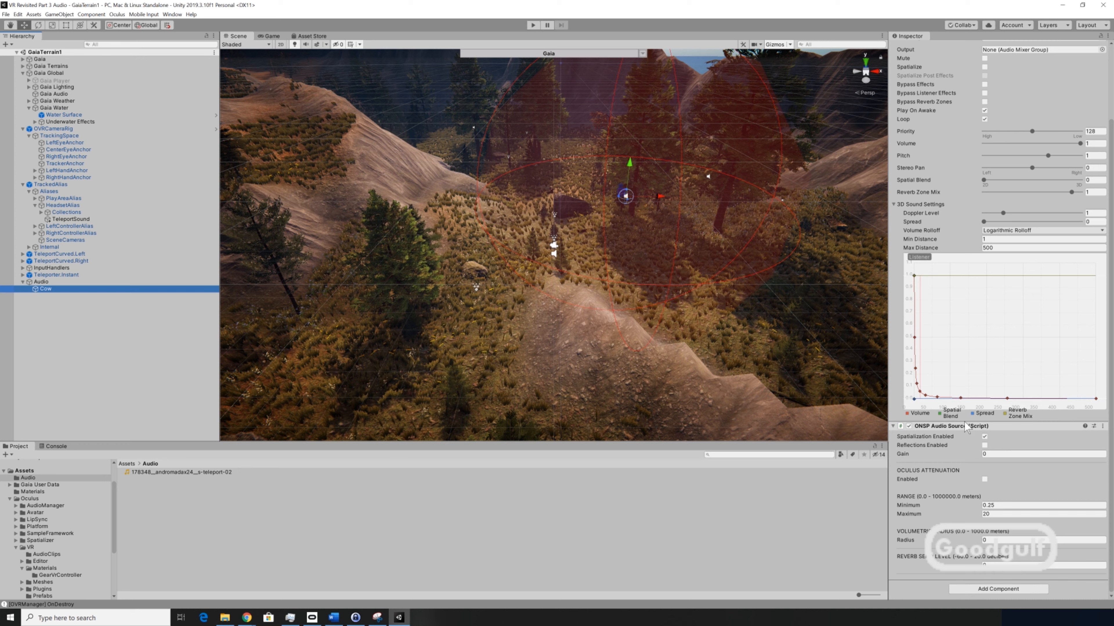
{"action": "left_click", "coordinate": [985, 479]}
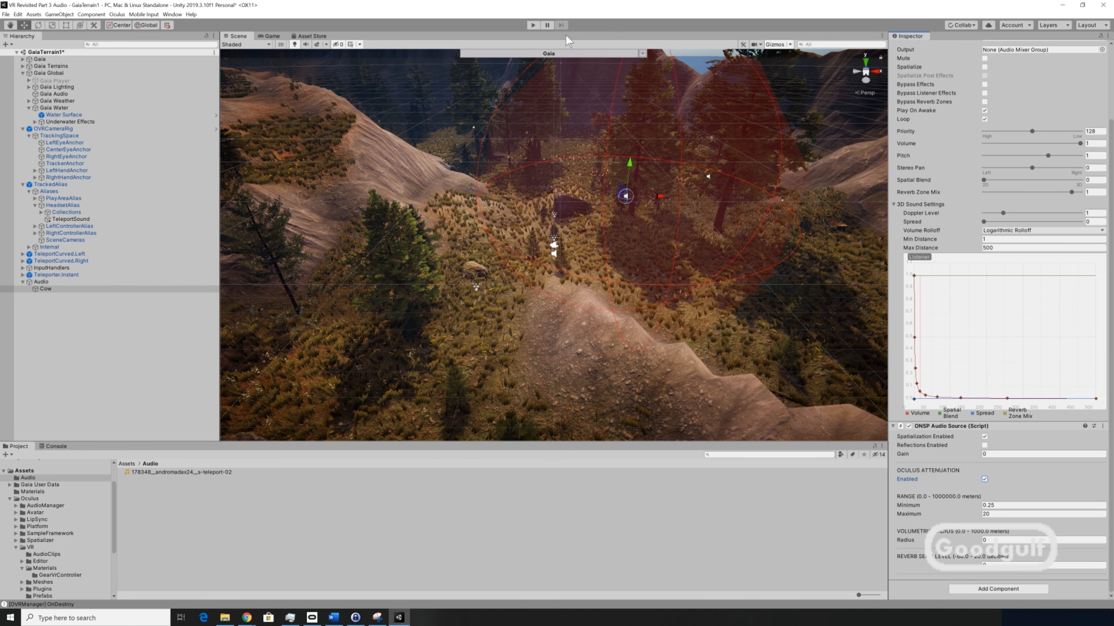
- Enter Play mode and start then stop rain from Gaia Global's weather settings
{"action": "left_click", "coordinate": [533, 25]}
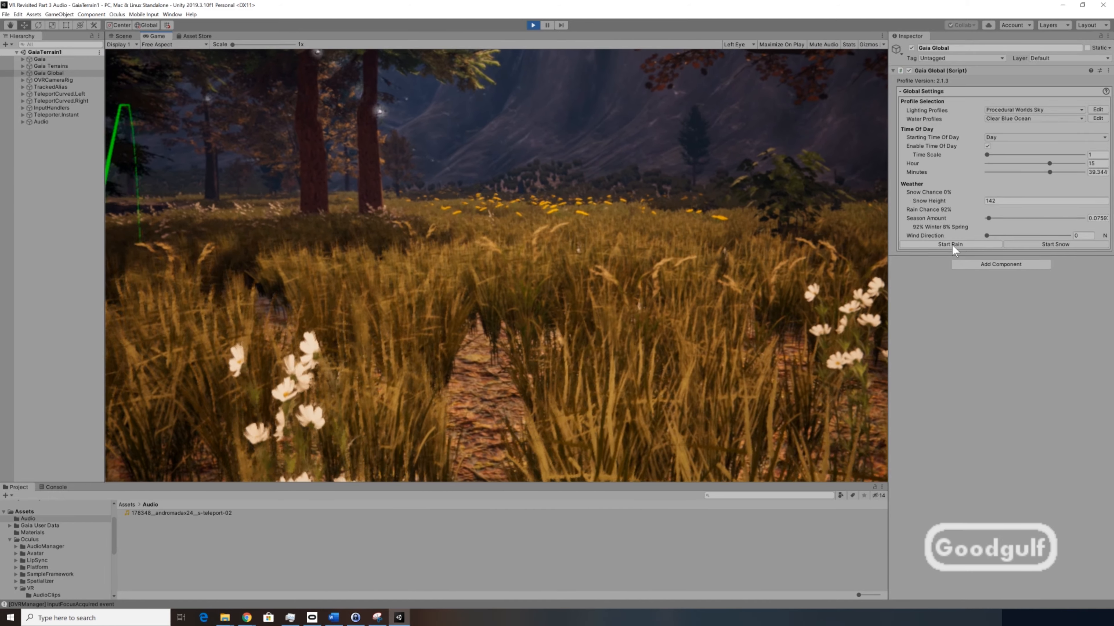
{"action": "left_click", "coordinate": [951, 245]}
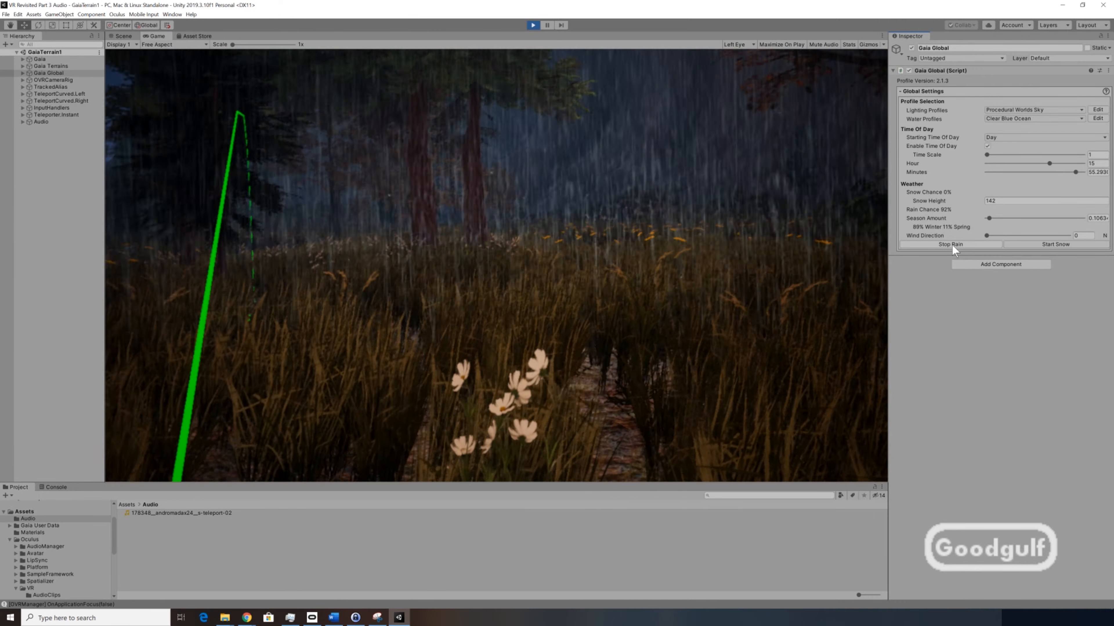
{"action": "left_click", "coordinate": [953, 247]}
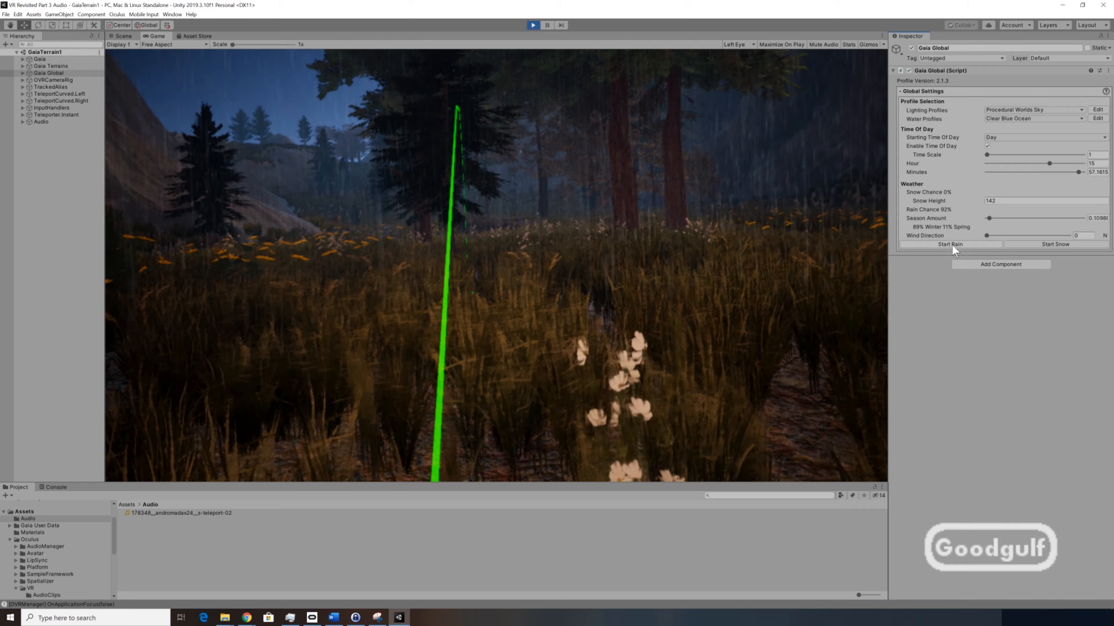